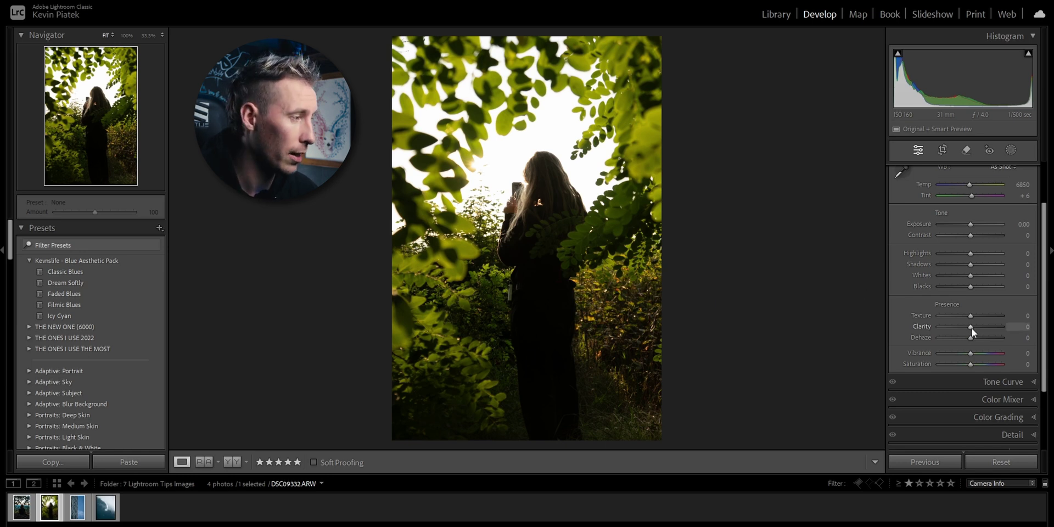
Drag Clarity down to −100 to give the backlit leafy portrait a soft, hazy look.
drag(972, 328, 650, 342)
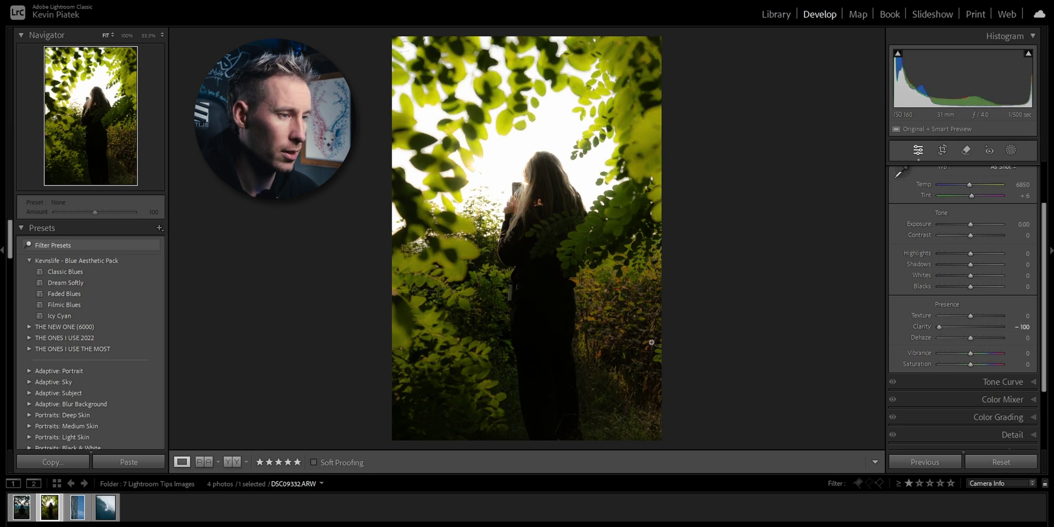
Reset Clarity to 0 and add a luminance range mask limited to the brighter 30–100 tones.
double_click(920, 324)
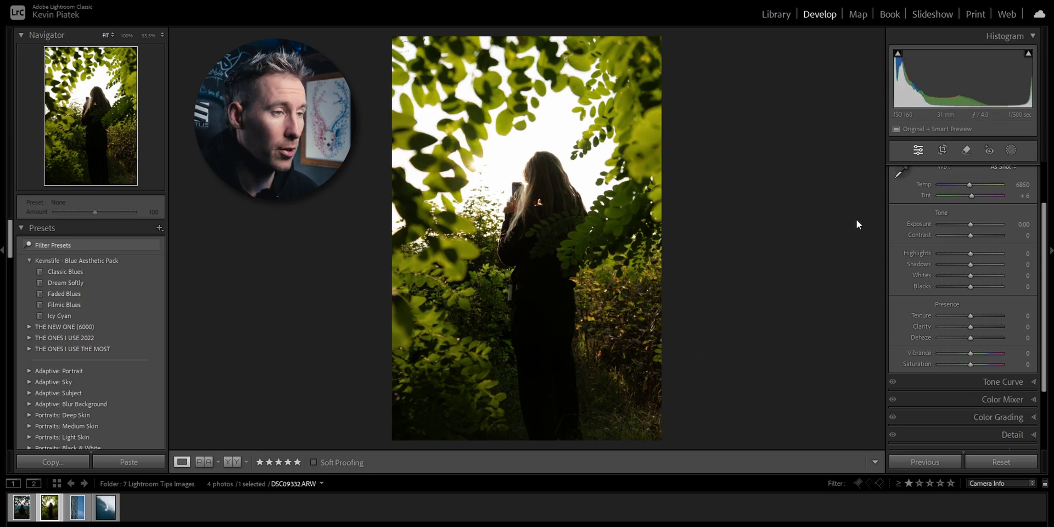
click(1010, 151)
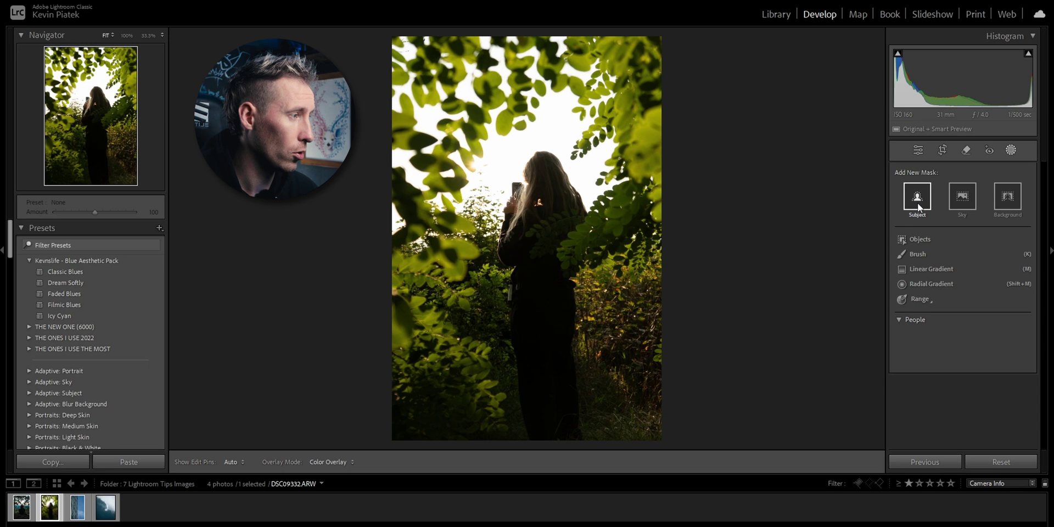
click(918, 298)
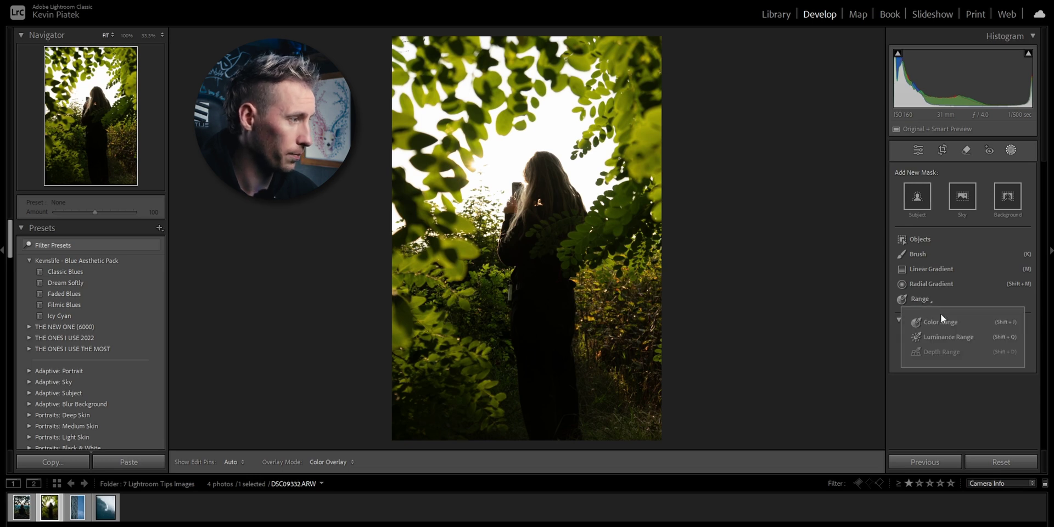
click(940, 316)
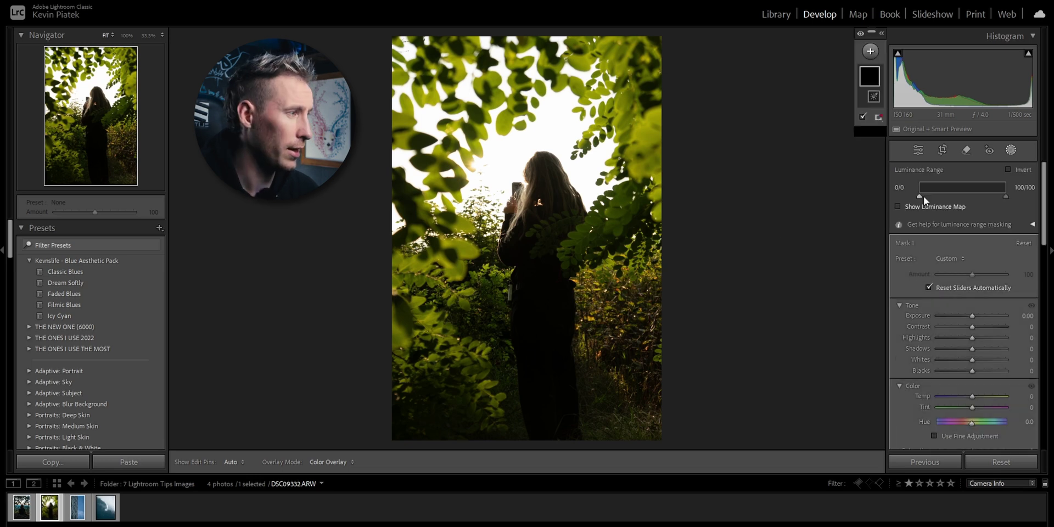
mouse_move(923, 196)
mouse_down()
mouse_move(964, 196)
mouse_move(916, 202)
mouse_up()
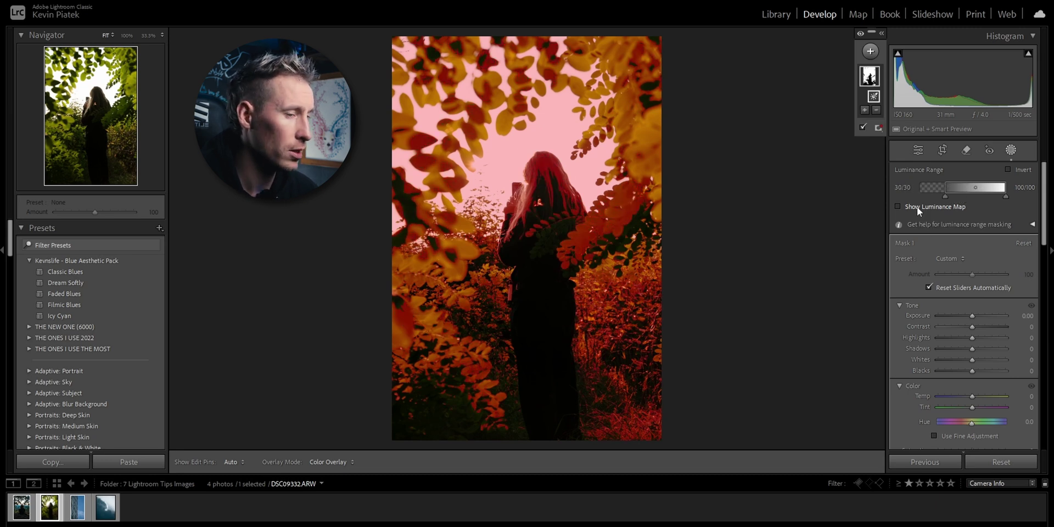
Show the luminance map and narrow the mask range to 47–79, checking the leaves at 100%.
click(917, 206)
drag(946, 196, 958, 197)
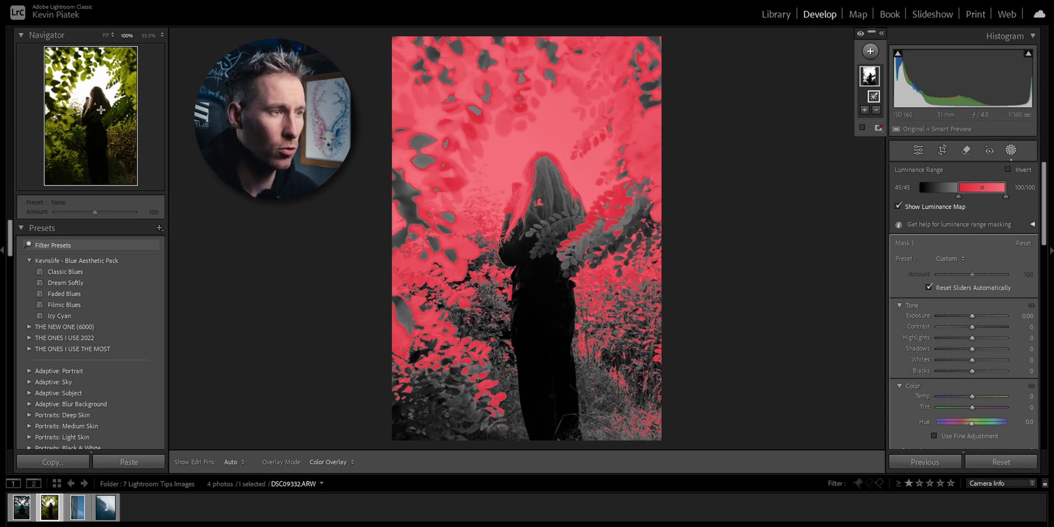
click(101, 109)
click(104, 116)
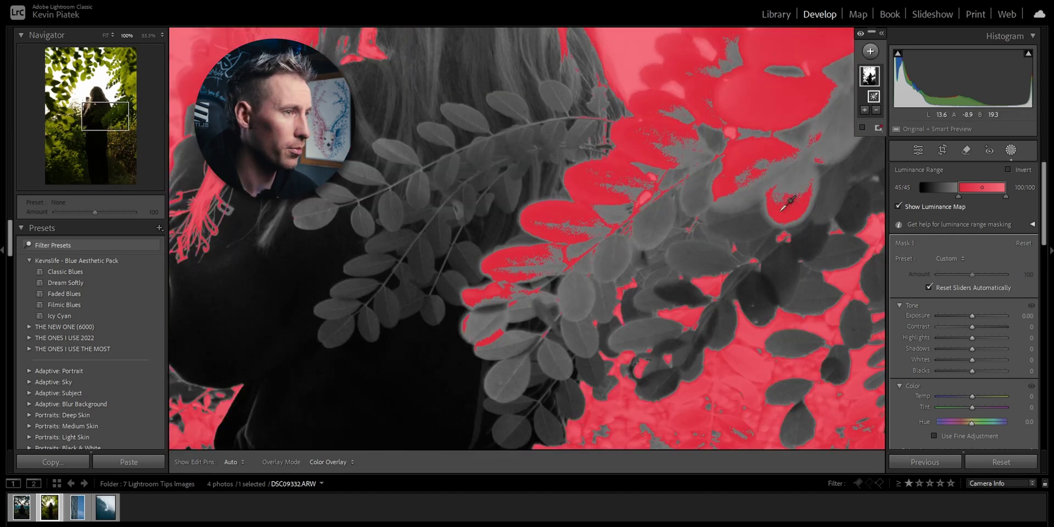
drag(954, 195, 975, 191)
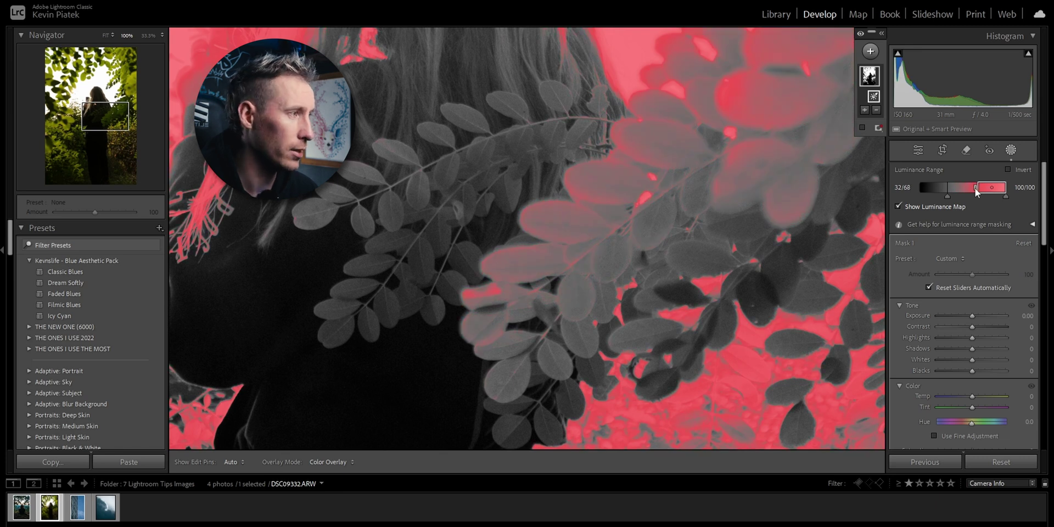
Return to Fit view and lower the mask's Clarity to −89.
click(106, 34)
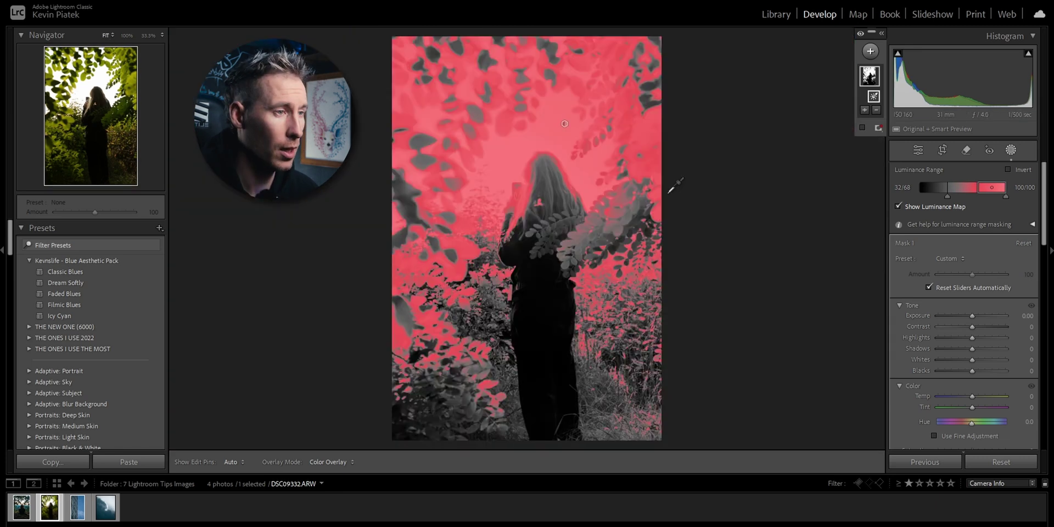
scroll(959, 305, down, 5)
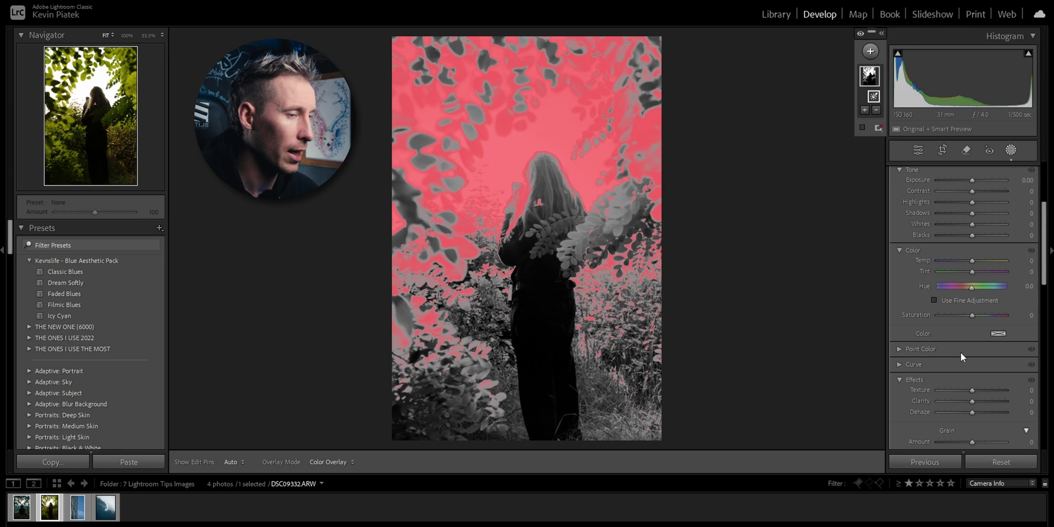
scroll(960, 350, down, 2)
drag(972, 333, 946, 331)
scroll(944, 307, up, 7)
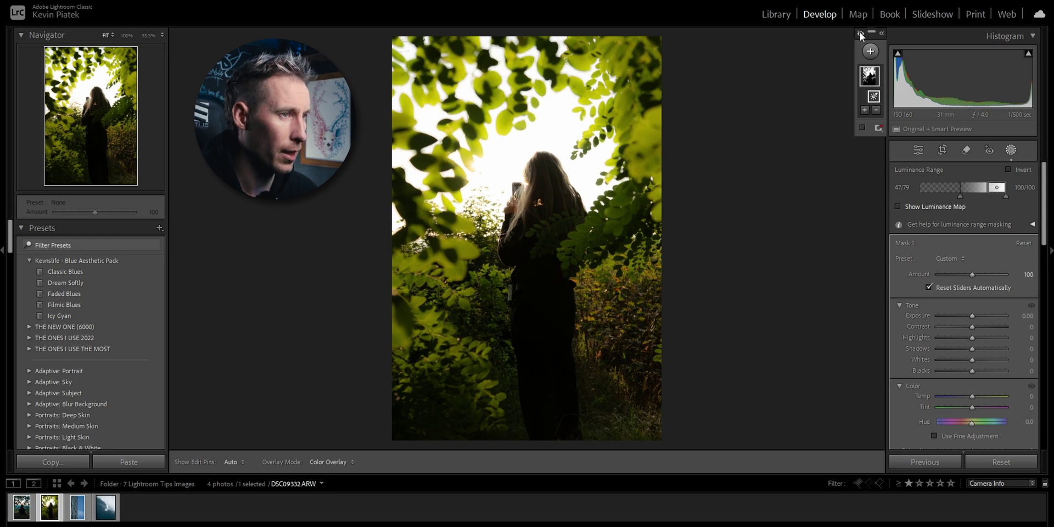
On the previous photo, add a 16–100 luminance mask with Texture −50, Clarity −100, Exposure +0.23.
key(Left)
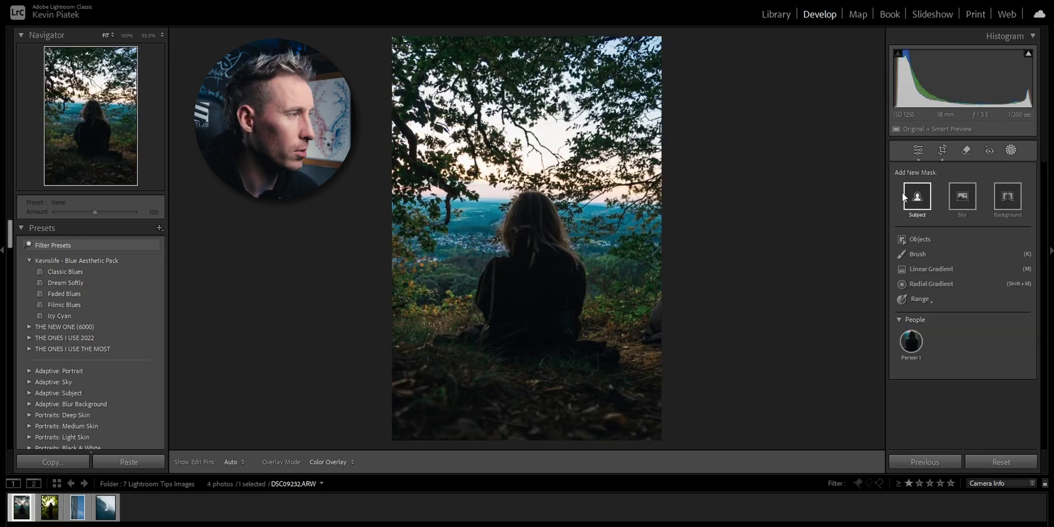
click(928, 305)
click(927, 336)
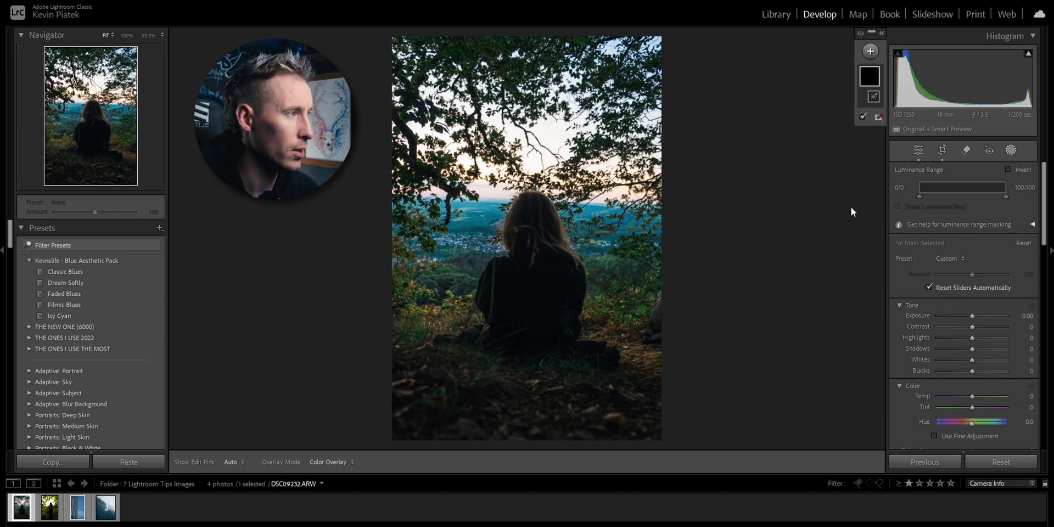
drag(917, 196, 941, 200)
scroll(936, 307, down, 3)
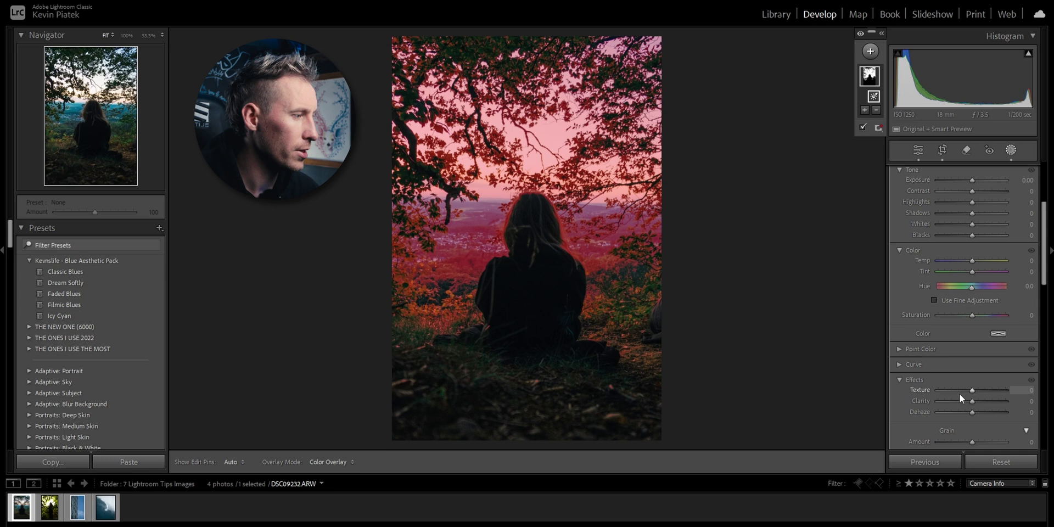
mouse_move(958, 400)
mouse_down()
mouse_move(932, 405)
mouse_move(956, 388)
mouse_up()
drag(971, 182, 973, 180)
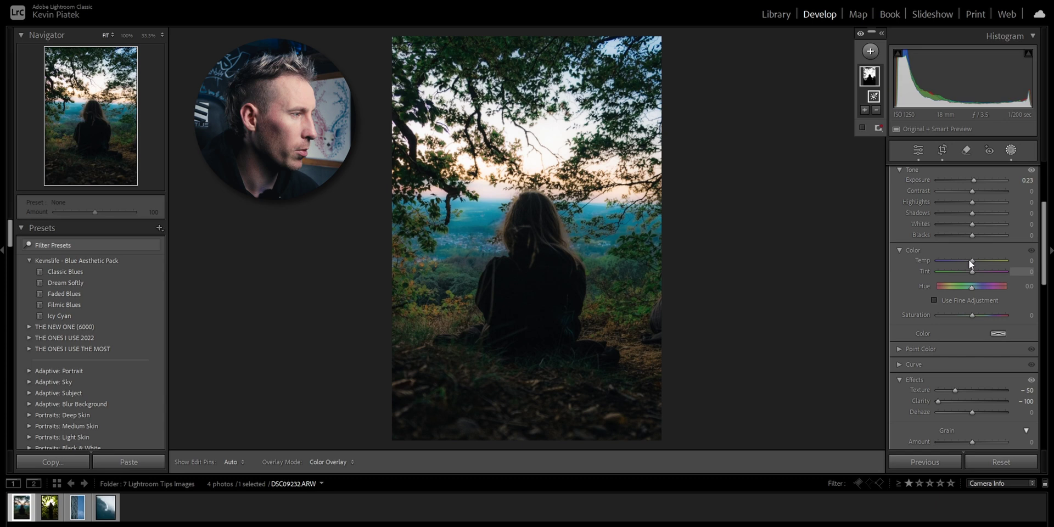
Give the mask Saturation 12, Hue −10.8, Temp 6 and Tint 11 to warm the sky.
drag(972, 315, 974, 315)
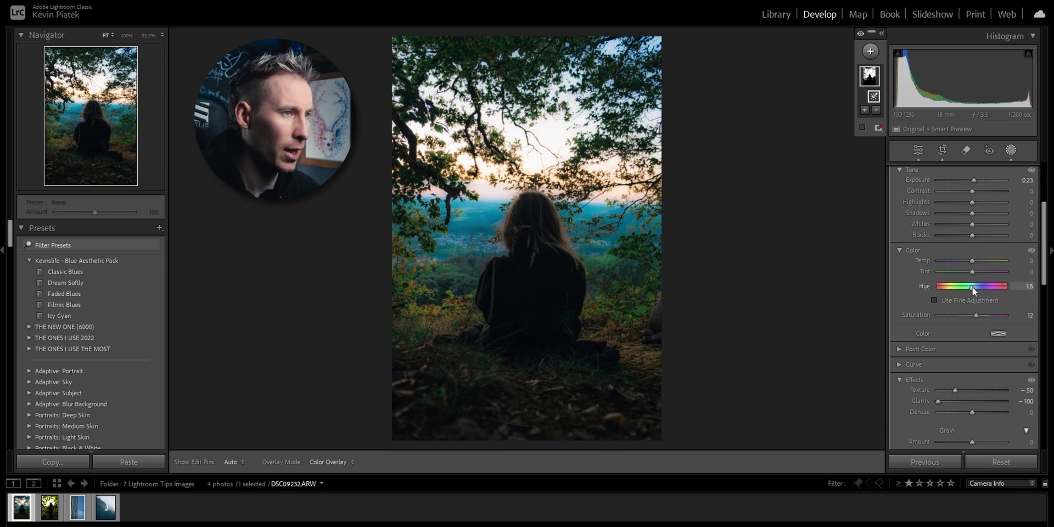
drag(973, 287, 969, 286)
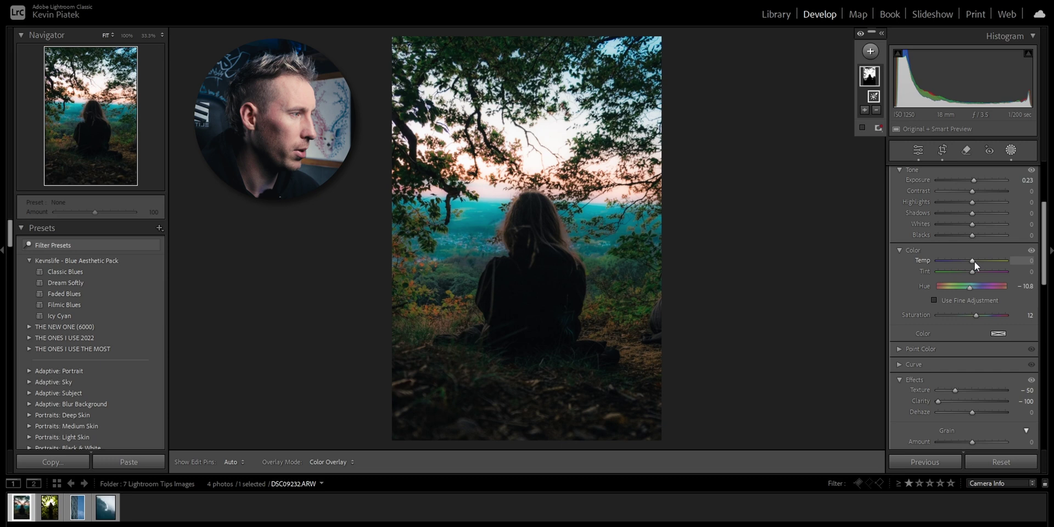
drag(978, 259, 974, 259)
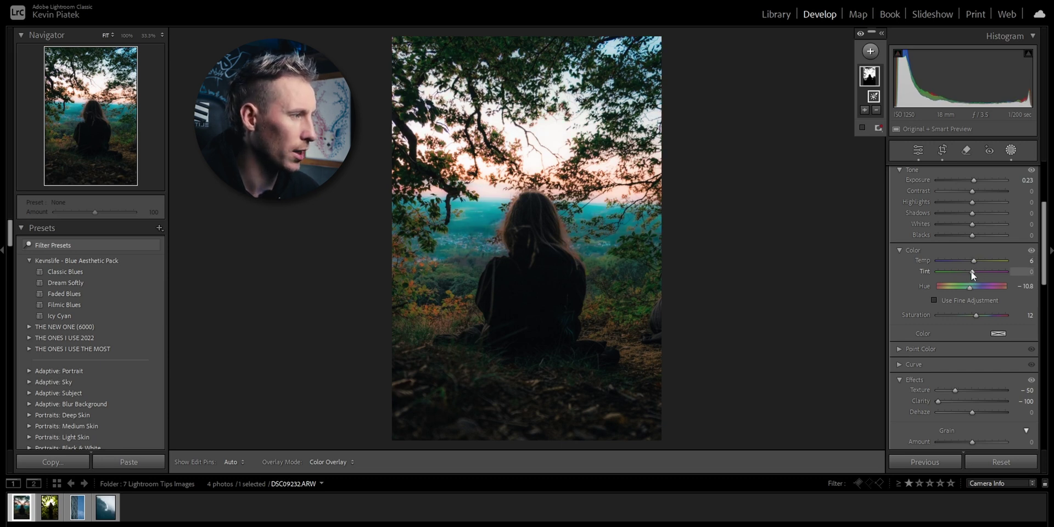
drag(971, 271, 975, 271)
Toggle the mask's adjustments off and on twice to compare before and after.
click(859, 33)
click(860, 35)
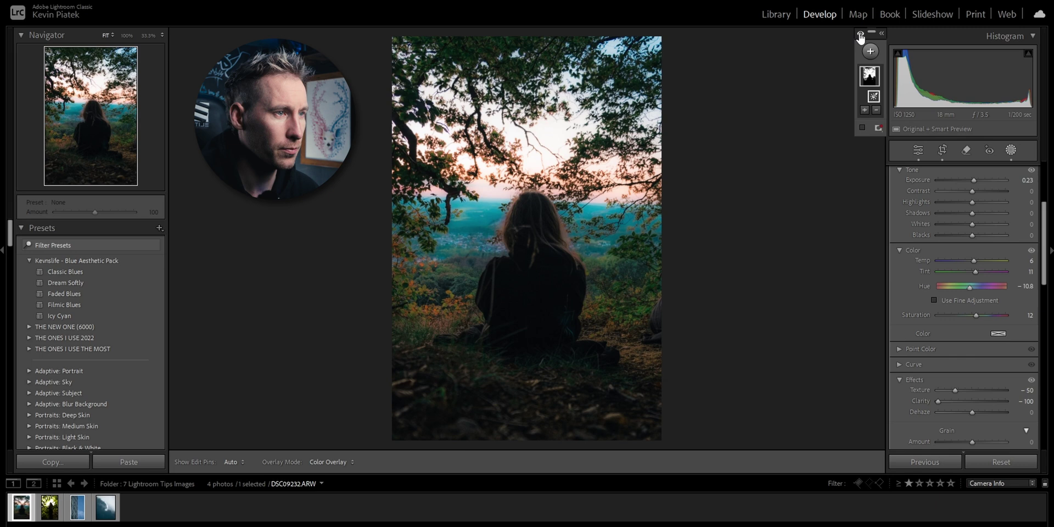
click(860, 34)
click(860, 35)
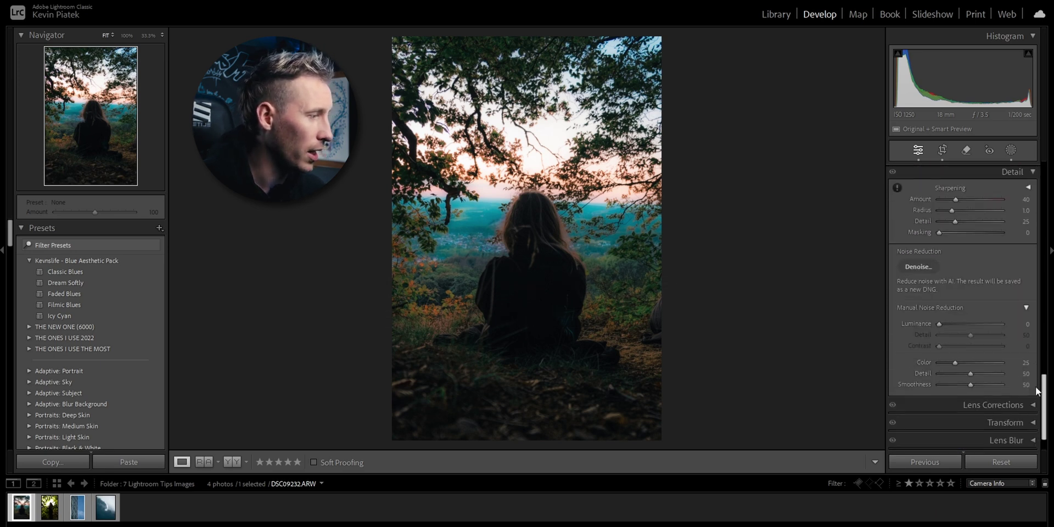
Scroll the Develop panels back up to the Basic panel.
scroll(1023, 360, up, 15)
scroll(1020, 304, up, 5)
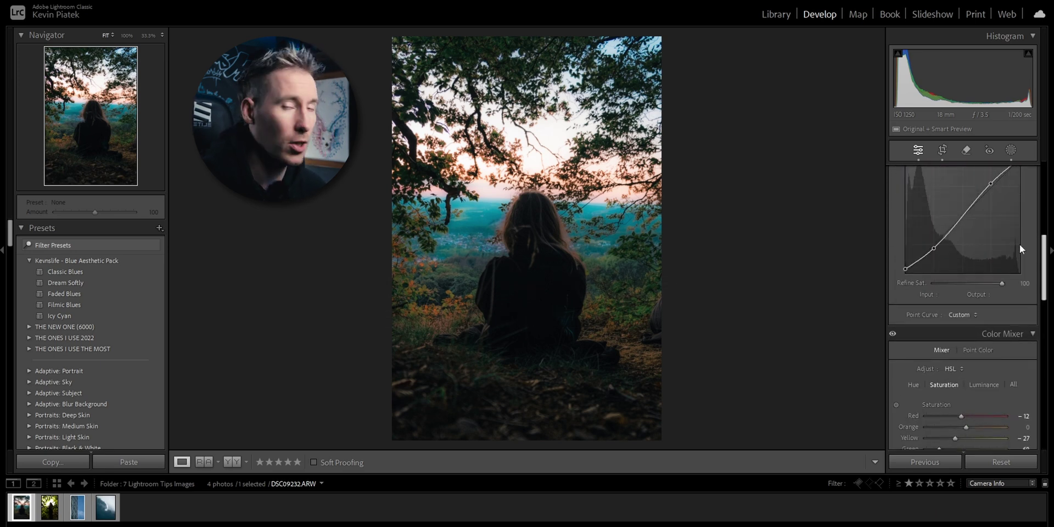
scroll(1019, 241, up, 3)
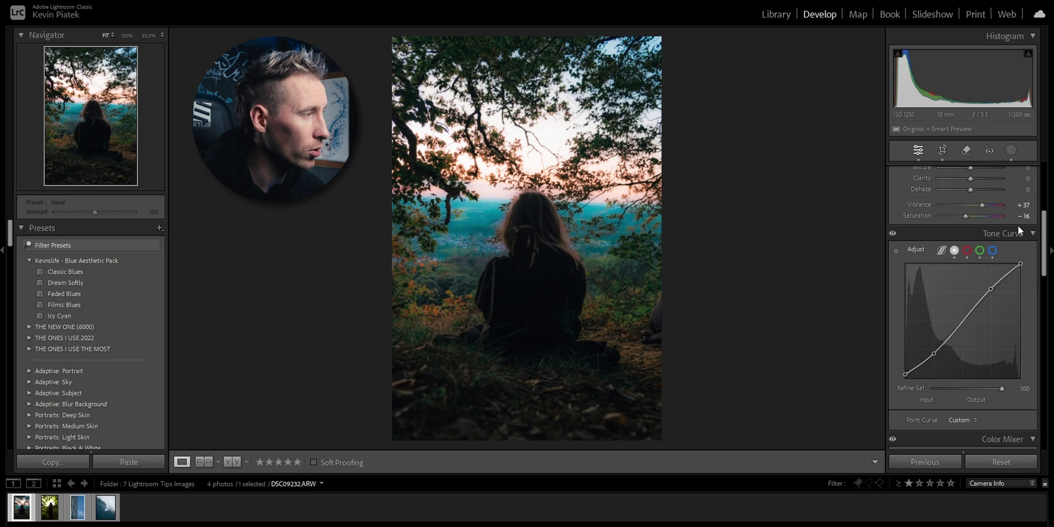
mouse_move(1041, 256)
mouse_down()
mouse_move(1041, 351)
mouse_move(1039, 250)
mouse_move(1039, 260)
mouse_up()
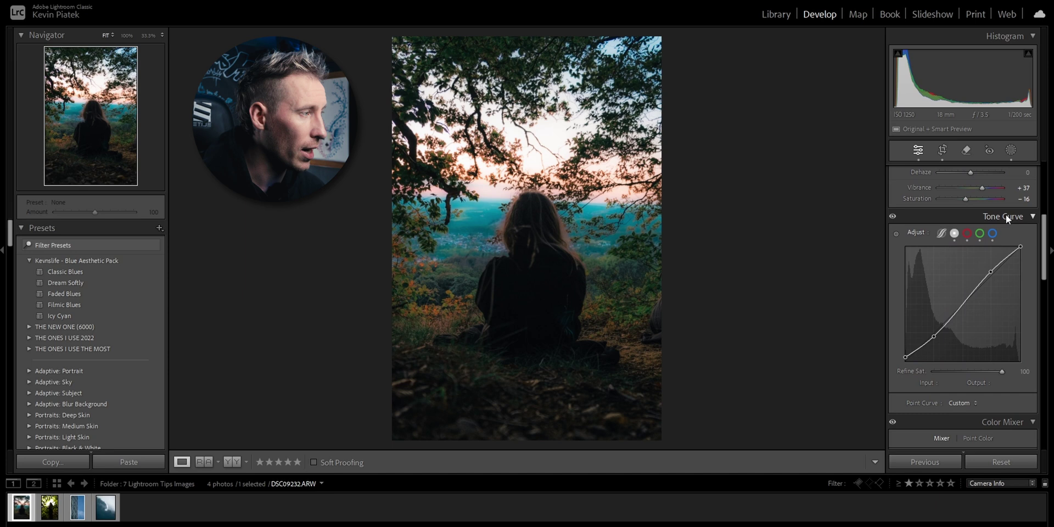
scroll(1010, 208, up, 5)
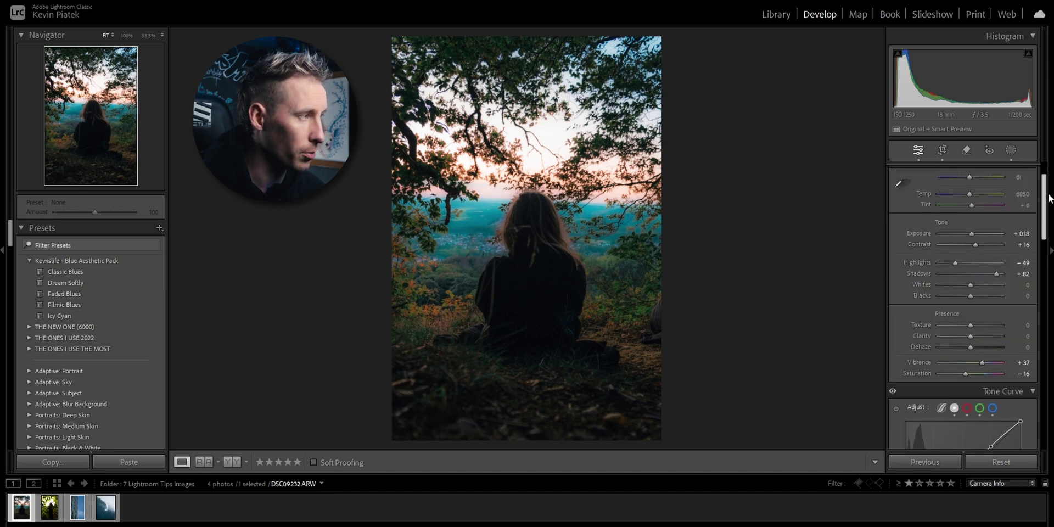
Turn on Solo Mode so only one edit panel stays open at a time.
right_click(1013, 175)
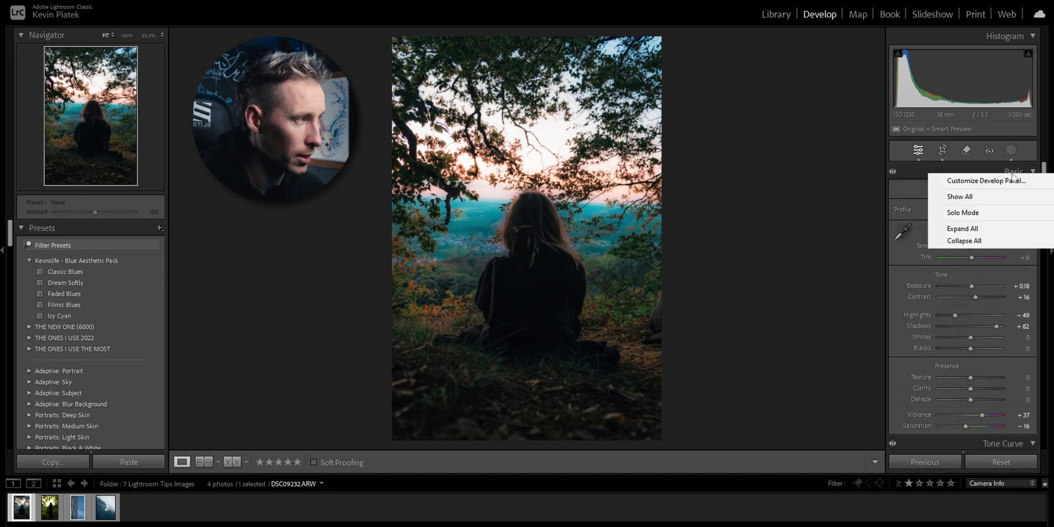
click(975, 215)
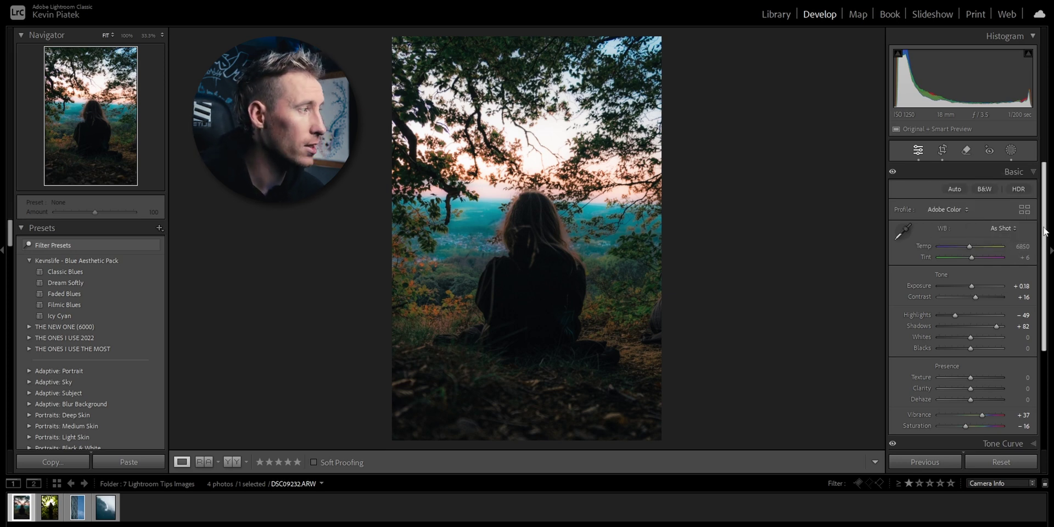
drag(1044, 183, 1049, 225)
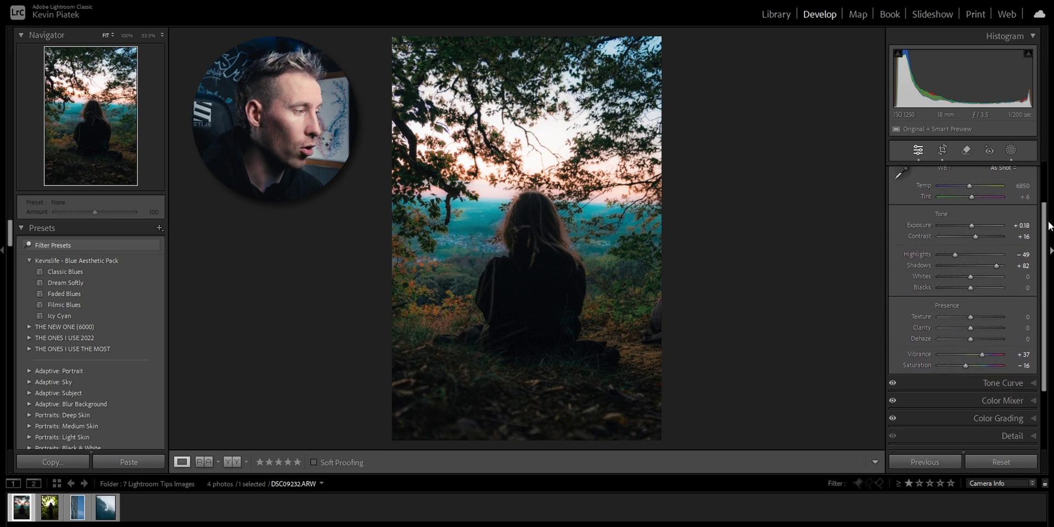
Expand Tone Curve, glance at the Transform settings, then reopen the custom tone curve.
click(1022, 387)
scroll(1020, 353, up, 1)
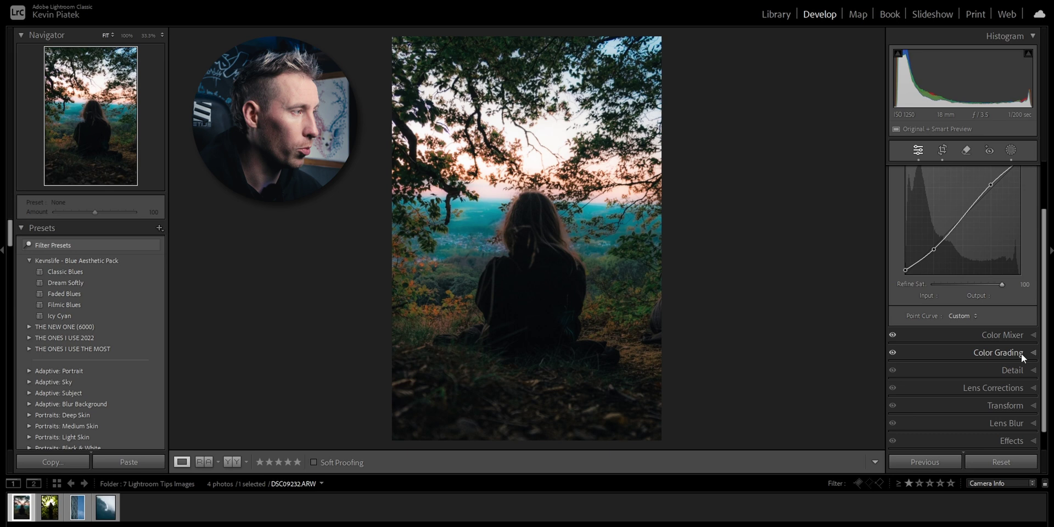
scroll(1021, 353, up, 3)
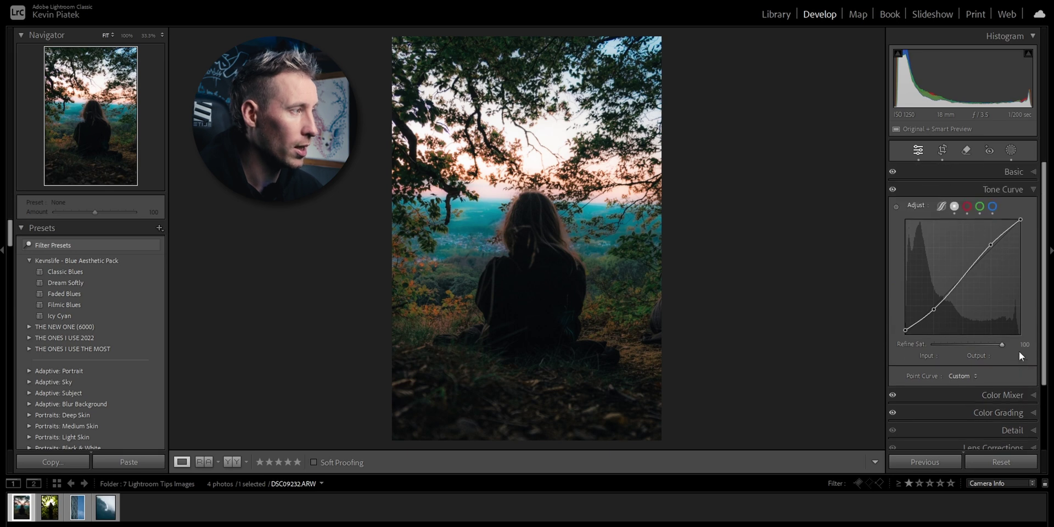
click(1010, 188)
click(1002, 277)
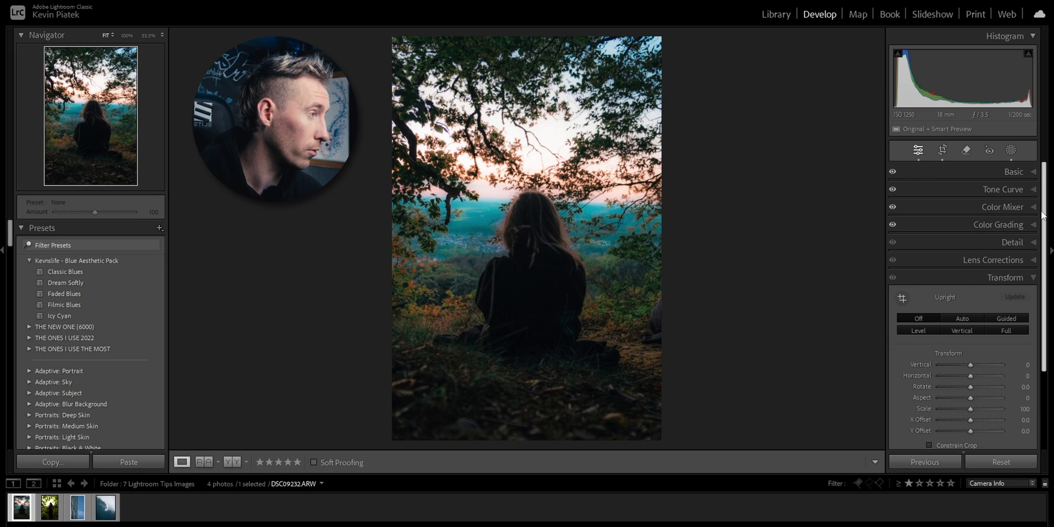
click(1008, 190)
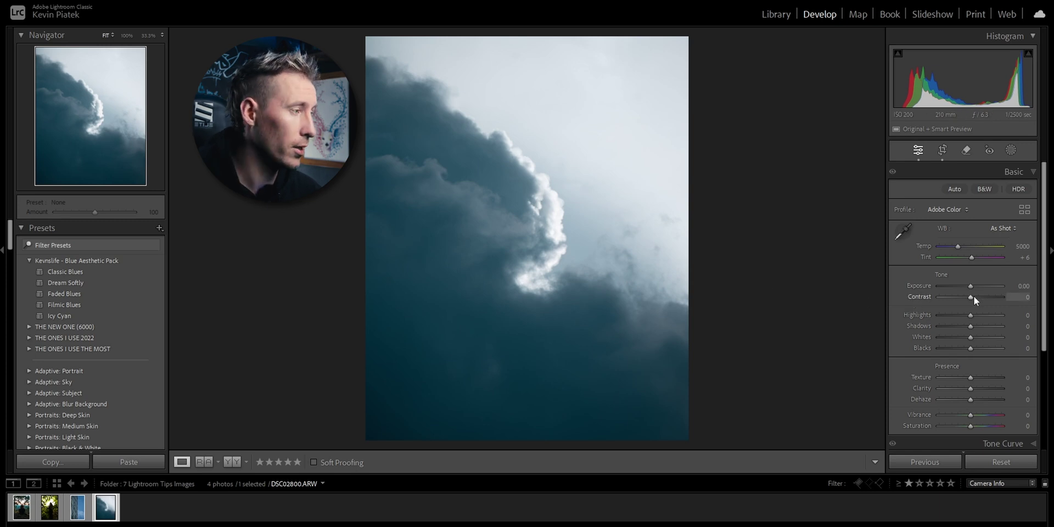
Set Contrast +74, Highlights −39 and Blacks +33 on the storm-cloud photo.
drag(972, 296, 994, 297)
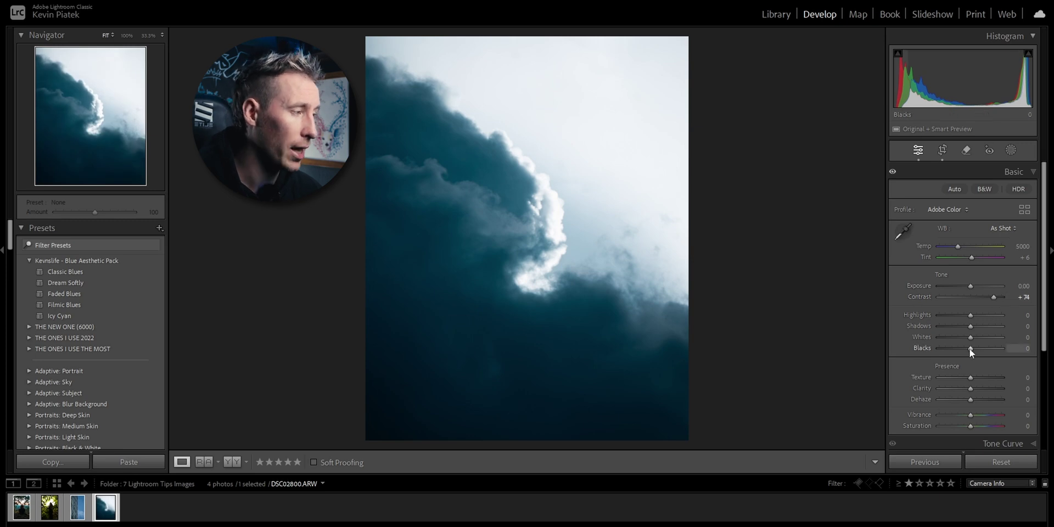
drag(977, 348, 958, 316)
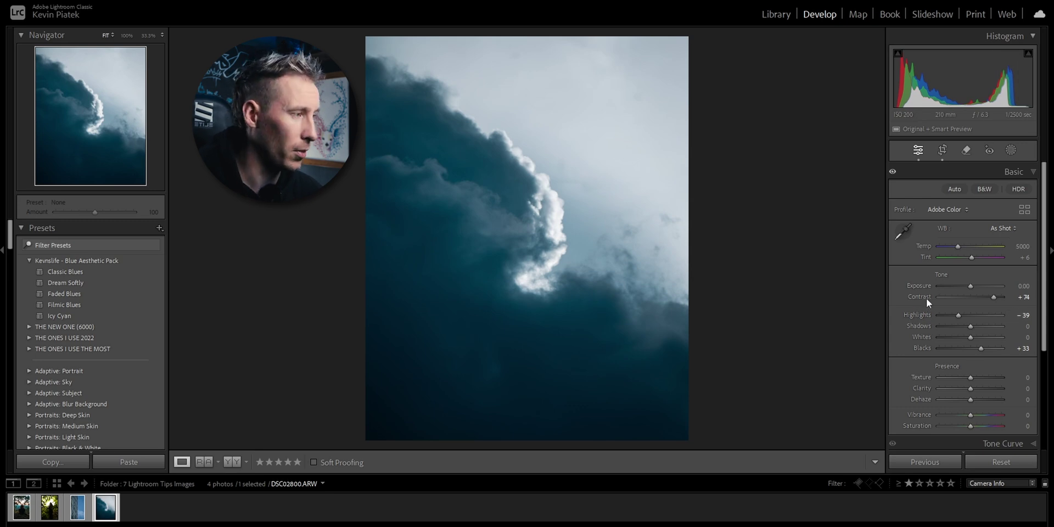
Reset Contrast, Highlights and Blacks to zero and bring up the Tone Curve panel.
key(ctrl+shift+r)
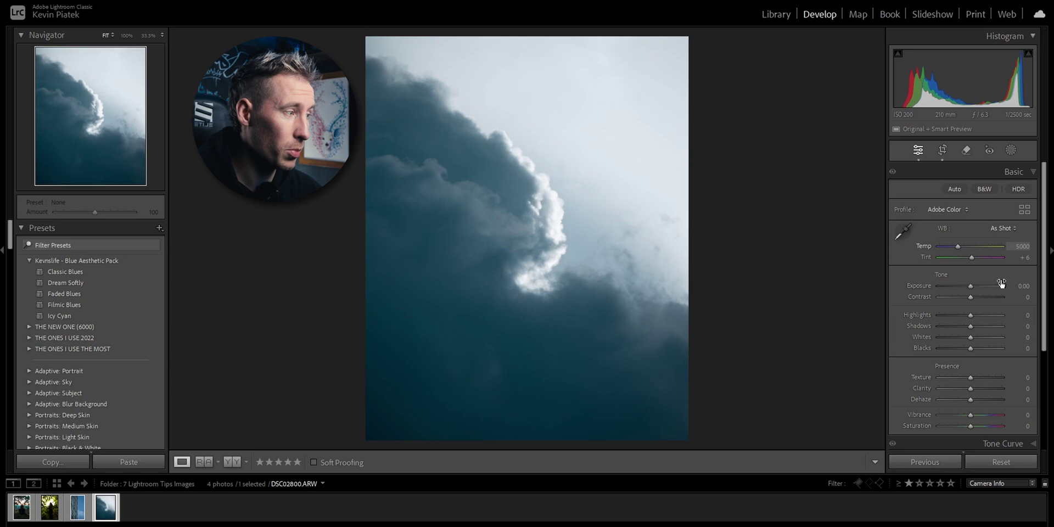
scroll(991, 340, down, 1)
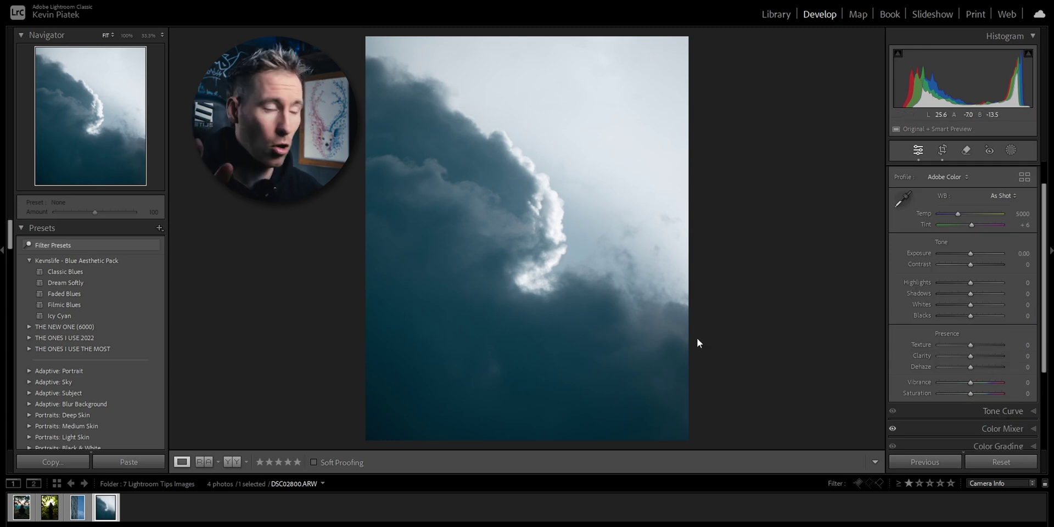
key(ctrl+2)
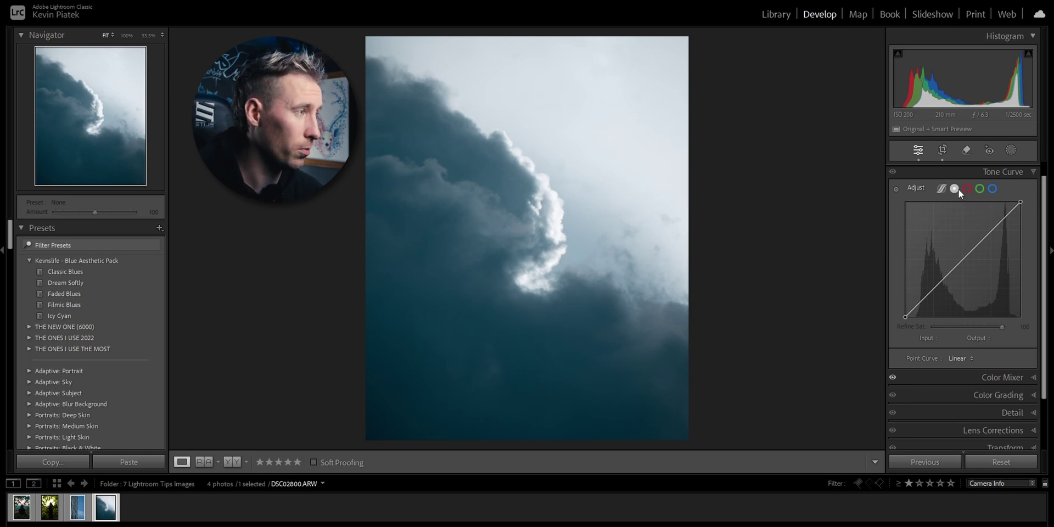
Try the black point and three curve points, then reset the curve to Linear.
drag(905, 317, 905, 311)
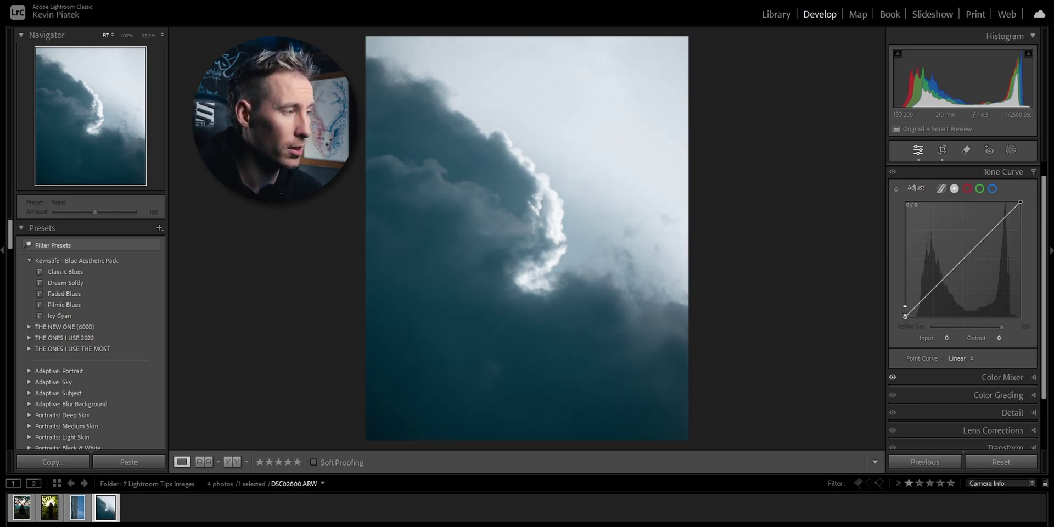
click(933, 288)
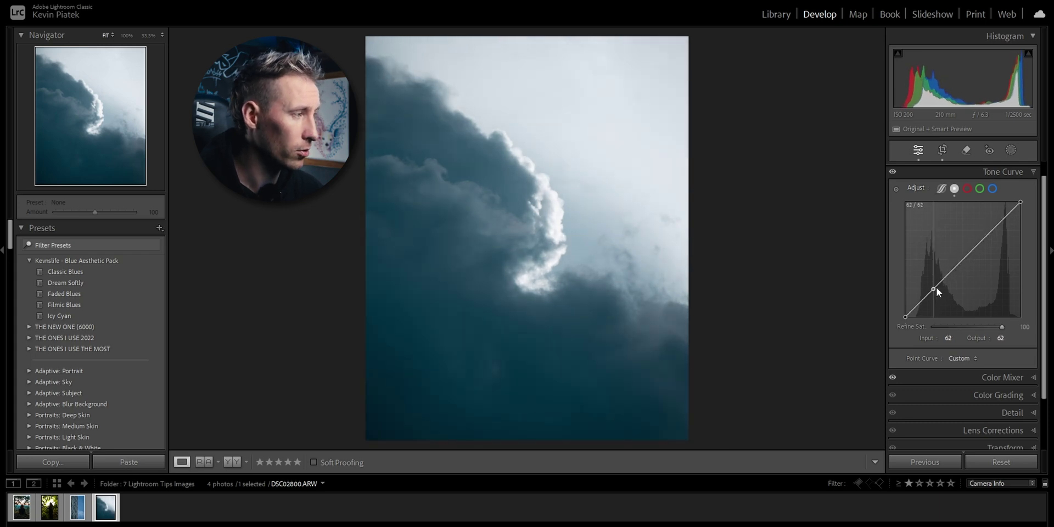
click(963, 260)
click(991, 231)
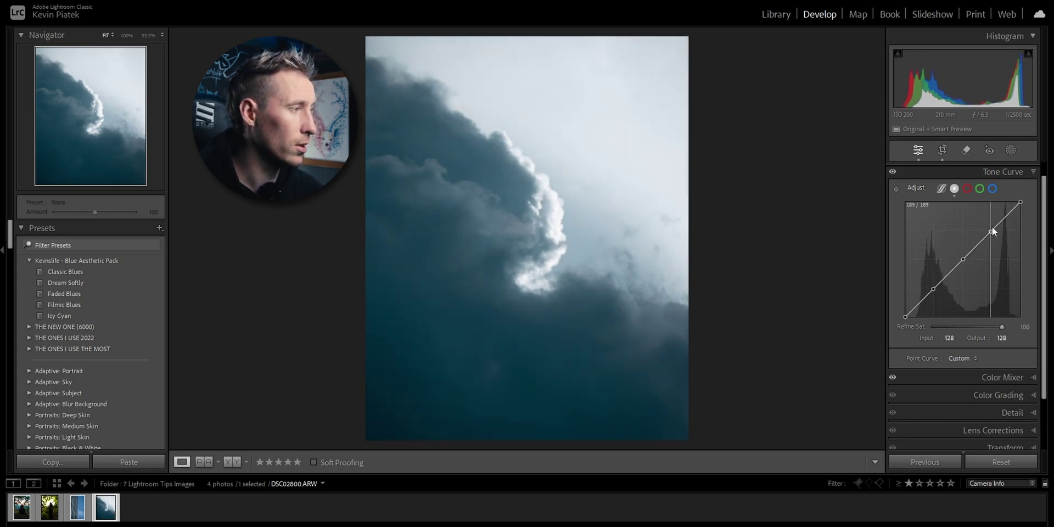
drag(1020, 202, 1020, 202)
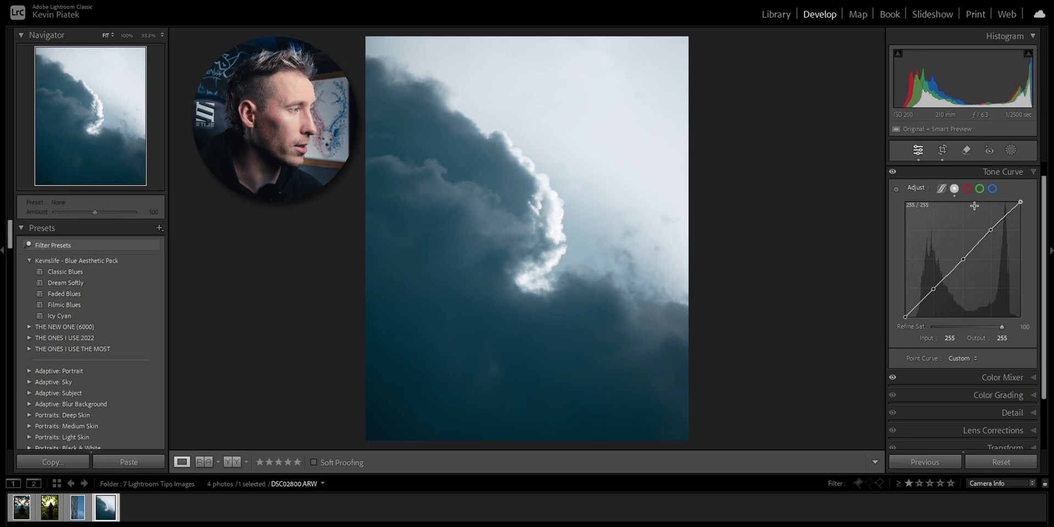
double_click(917, 190)
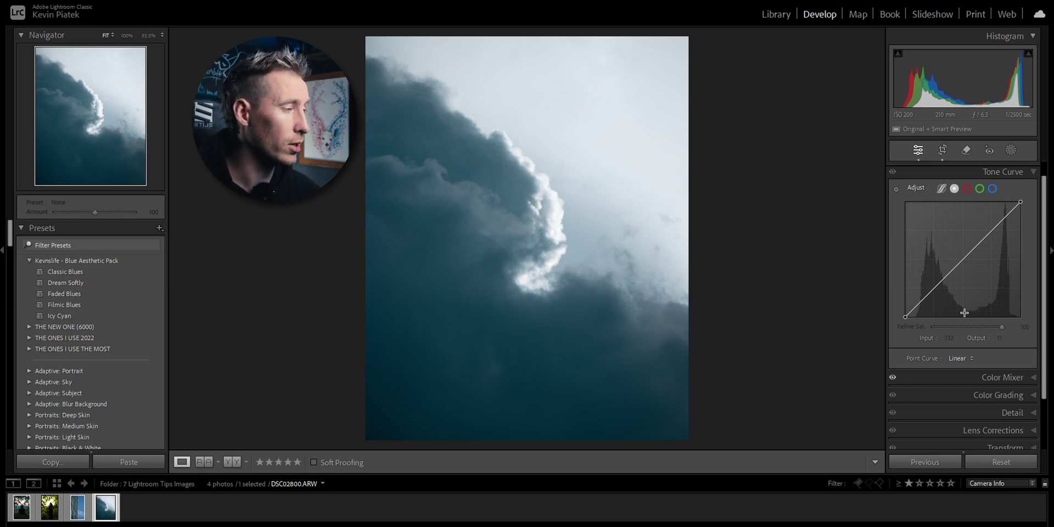
Add curve points at 65, 129 and 192, pulling shadows down and highlights up into an S-curve.
key(alt)
click(934, 287)
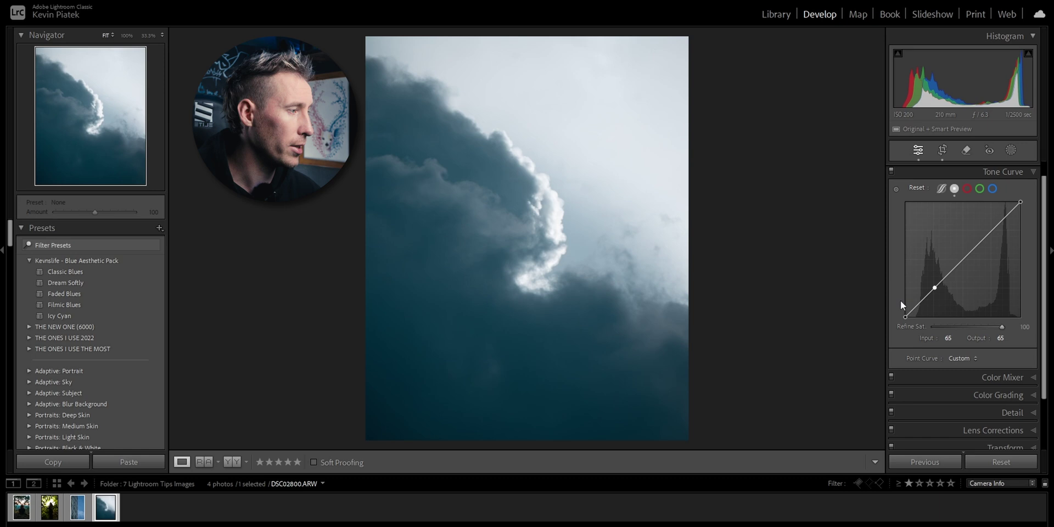
click(963, 259)
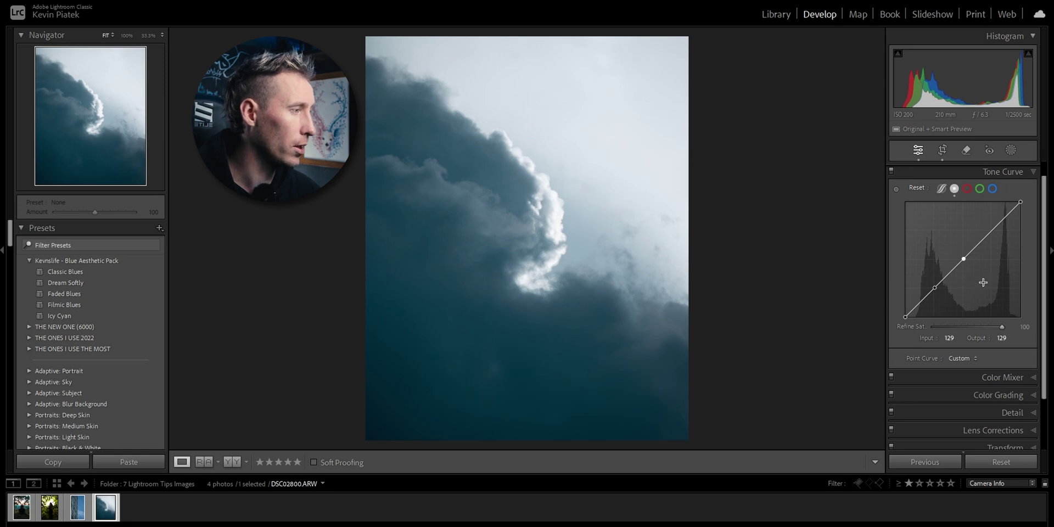
click(991, 230)
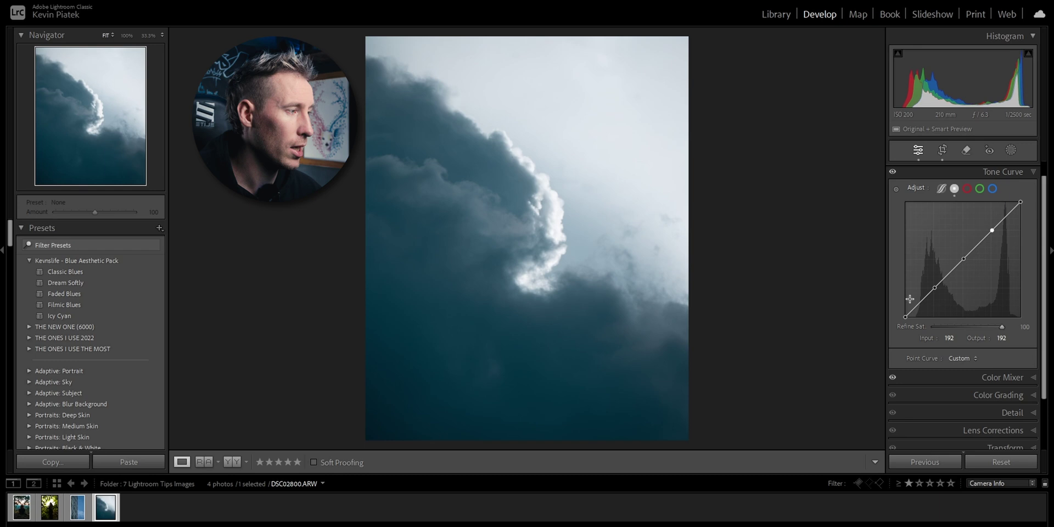
drag(935, 288, 932, 296)
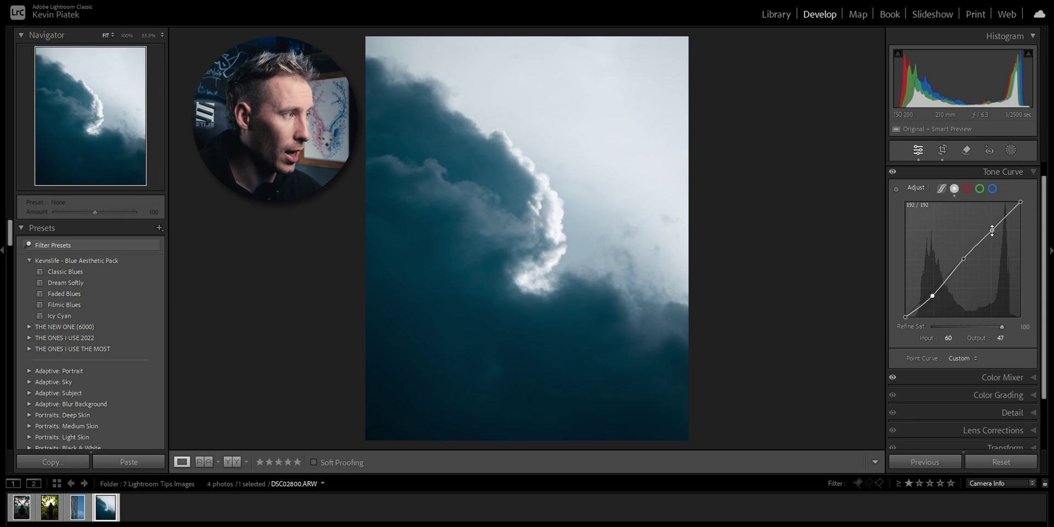
drag(992, 230, 993, 223)
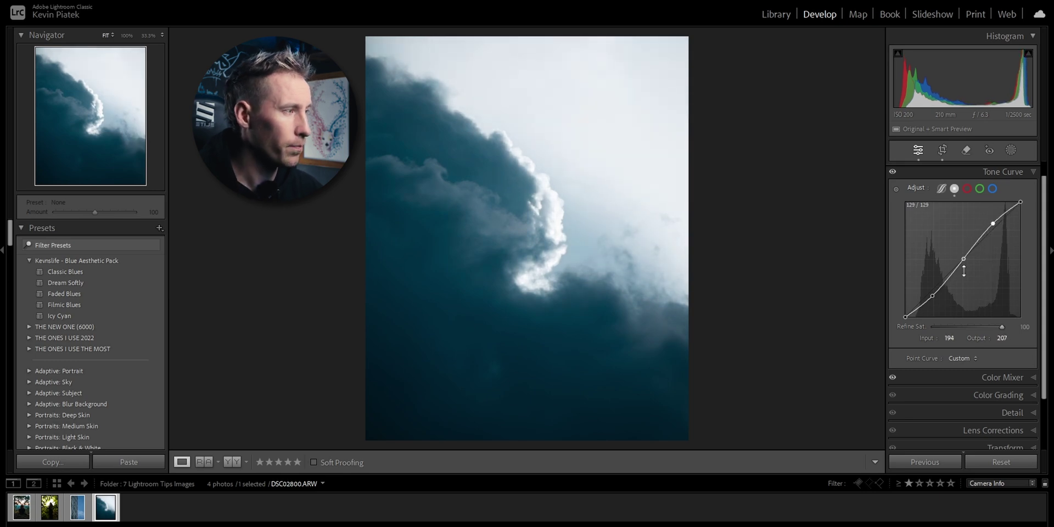
Fine-tune the shadow, midtone and highlight points and lower the white point to 248.
click(905, 317)
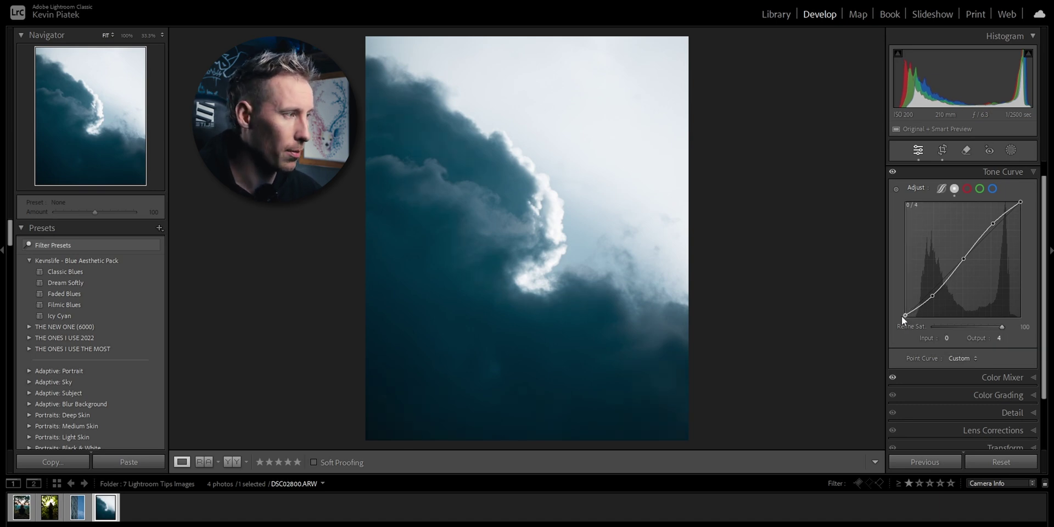
drag(931, 295, 933, 299)
click(963, 259)
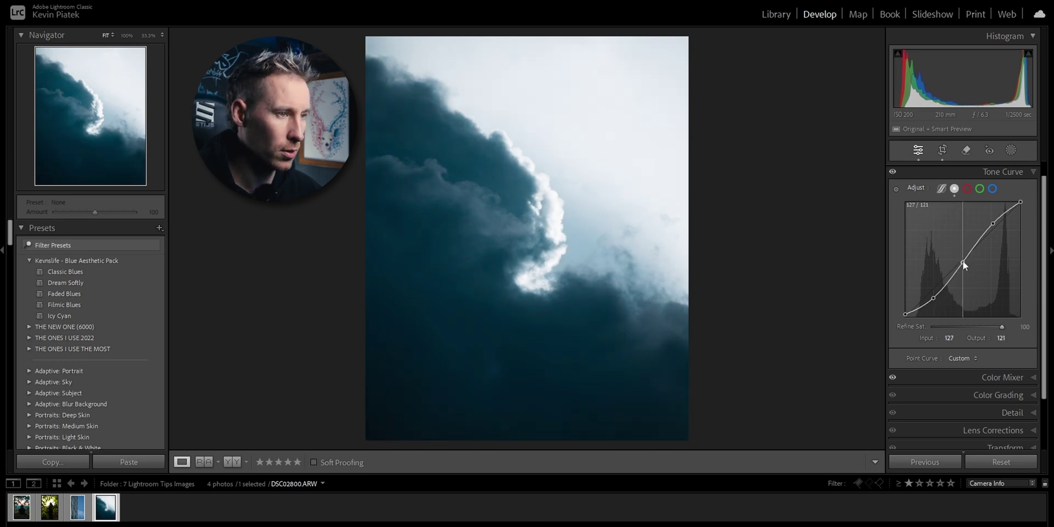
drag(962, 261, 963, 257)
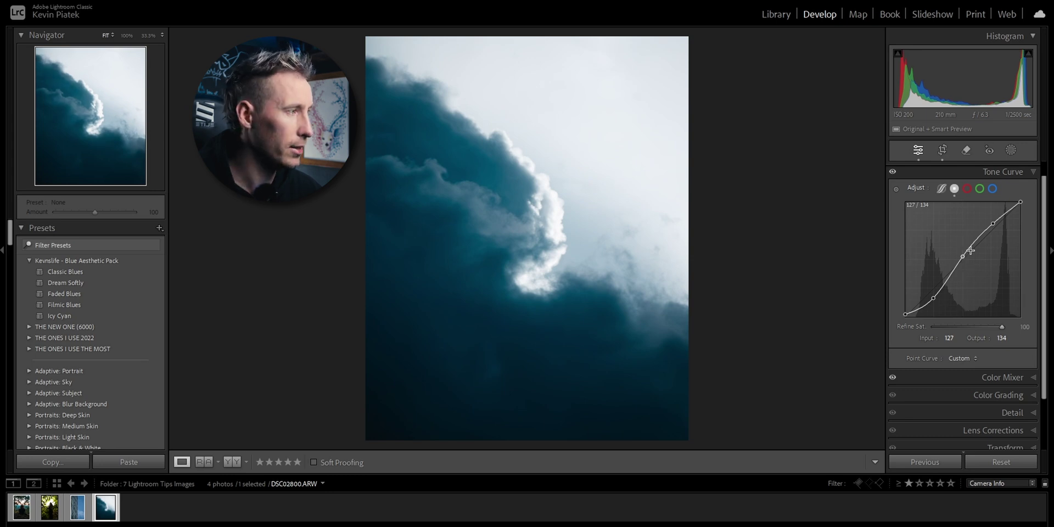
drag(992, 224, 991, 223)
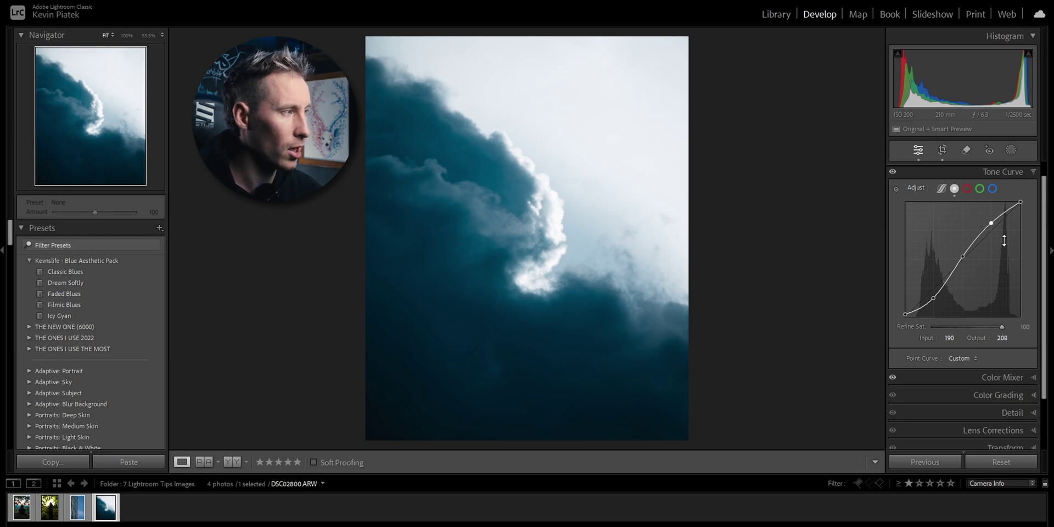
drag(1020, 202, 1019, 205)
Toggle the tone curve off and on to compare the S-curve effect.
scroll(892, 194, up, 1)
click(893, 191)
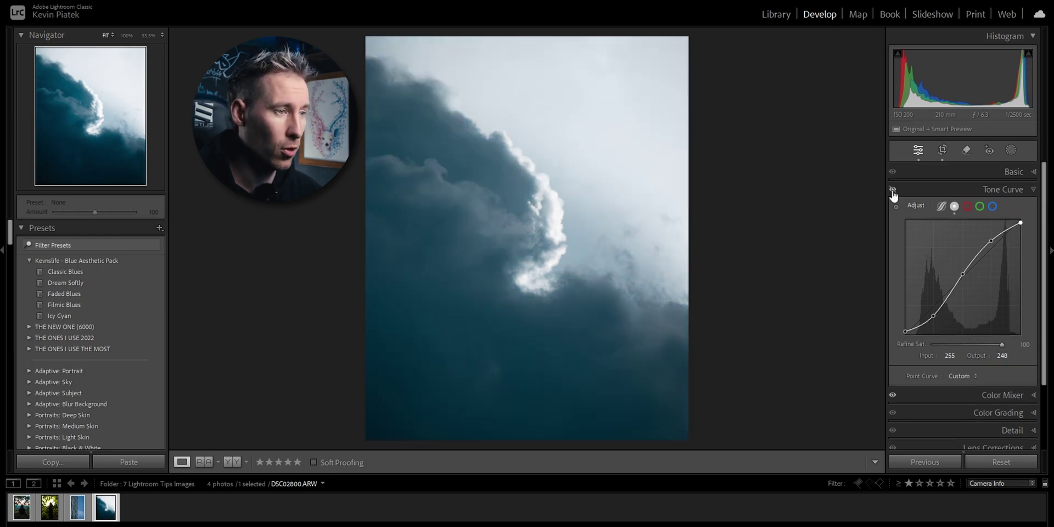
click(892, 191)
click(893, 191)
Add a cloud mask with Temp 11, Tint −4, Saturation 19, Clarity −56, then compare before and after.
click(892, 191)
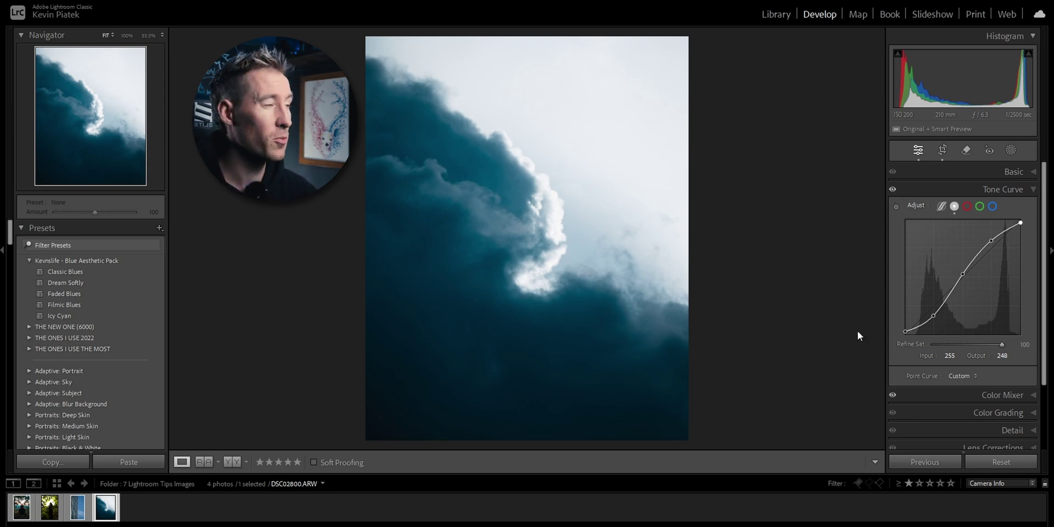
click(1010, 149)
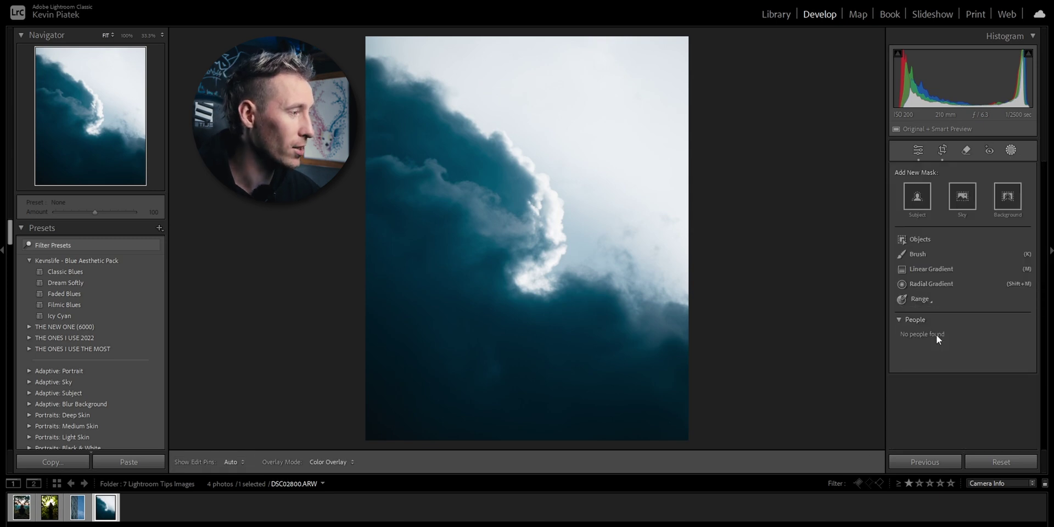
click(961, 196)
drag(969, 404, 953, 404)
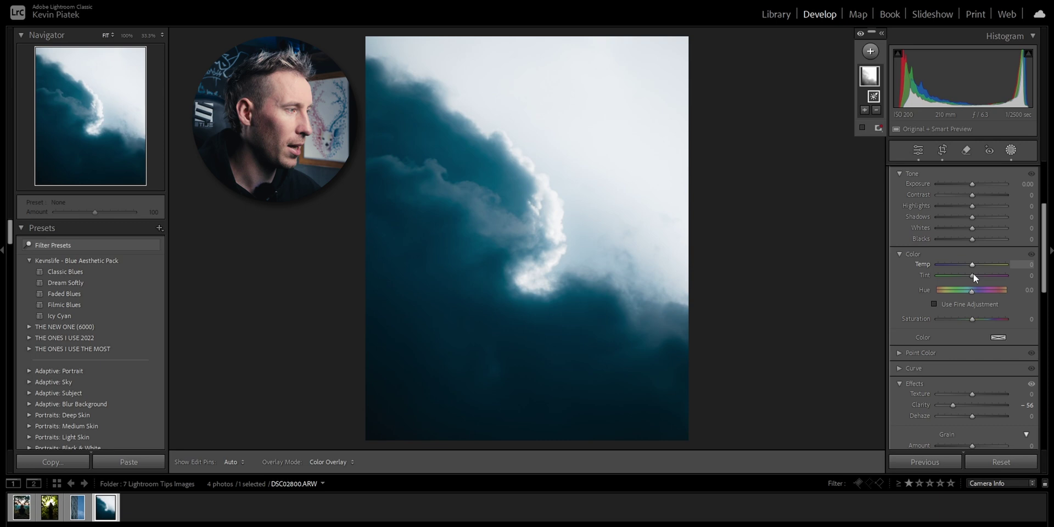
drag(973, 275, 976, 264)
drag(972, 319, 979, 318)
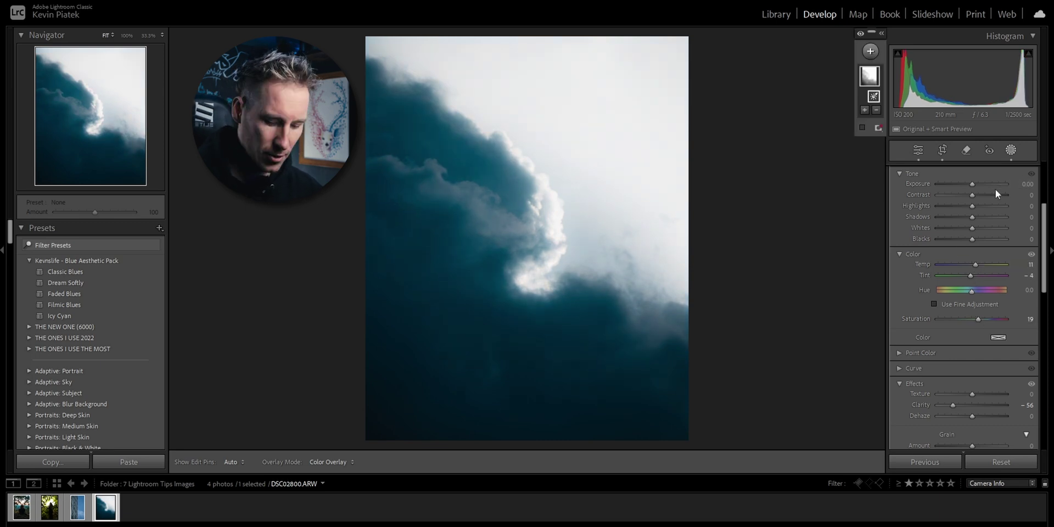
key(backslash)
key(backslash)
key(backslash)
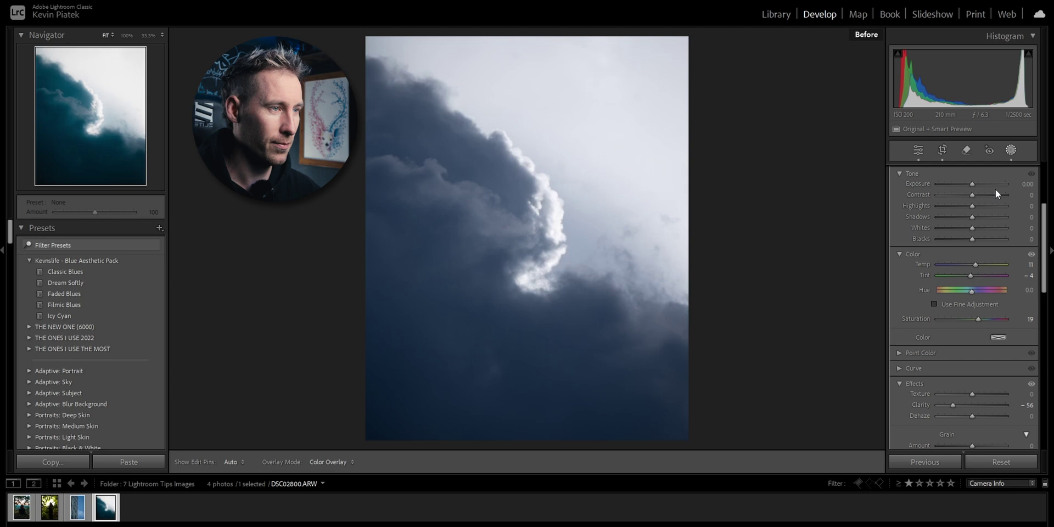
key(backslash)
key(backslash)
key(backslash)
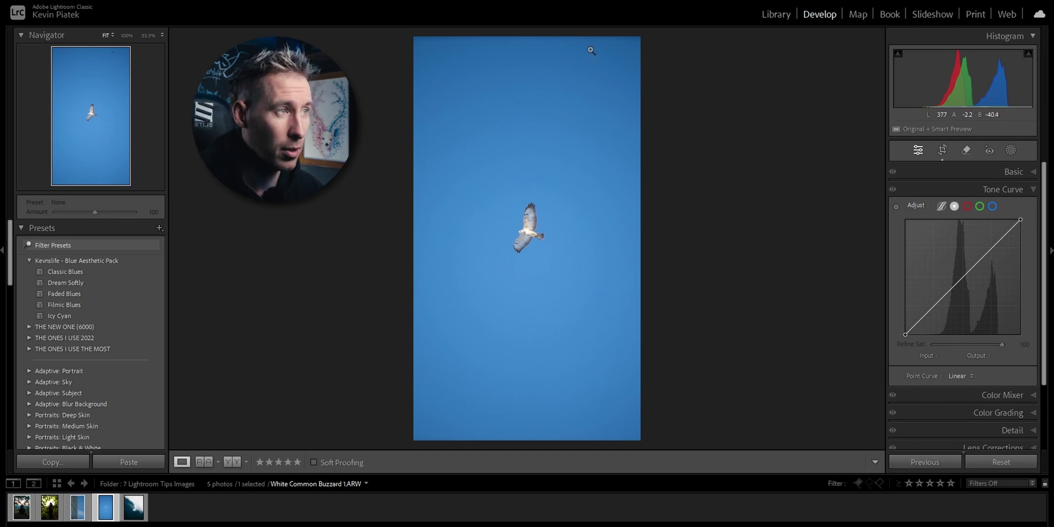
Heal the speck near the top of the sky with a size-30 Heal brush.
click(966, 150)
click(944, 192)
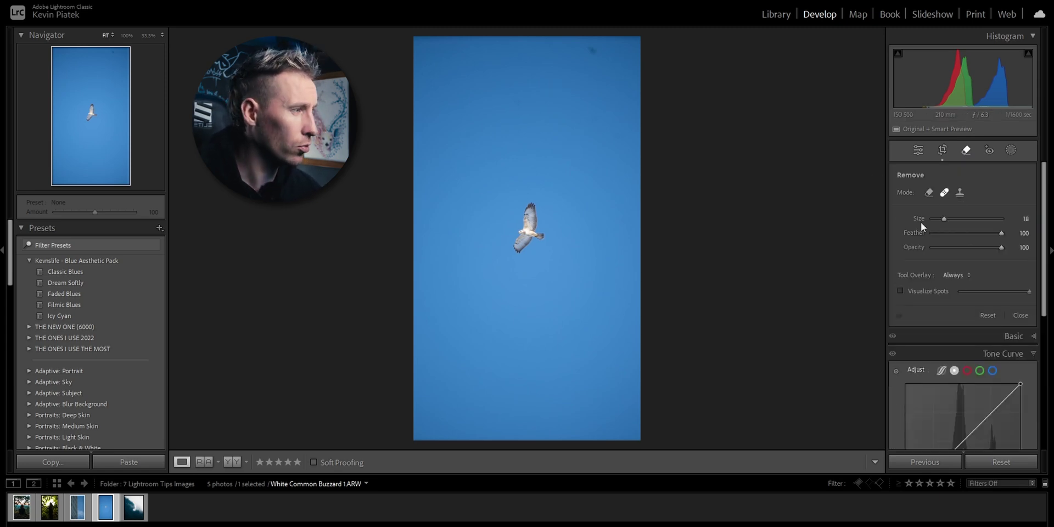
drag(943, 220, 952, 219)
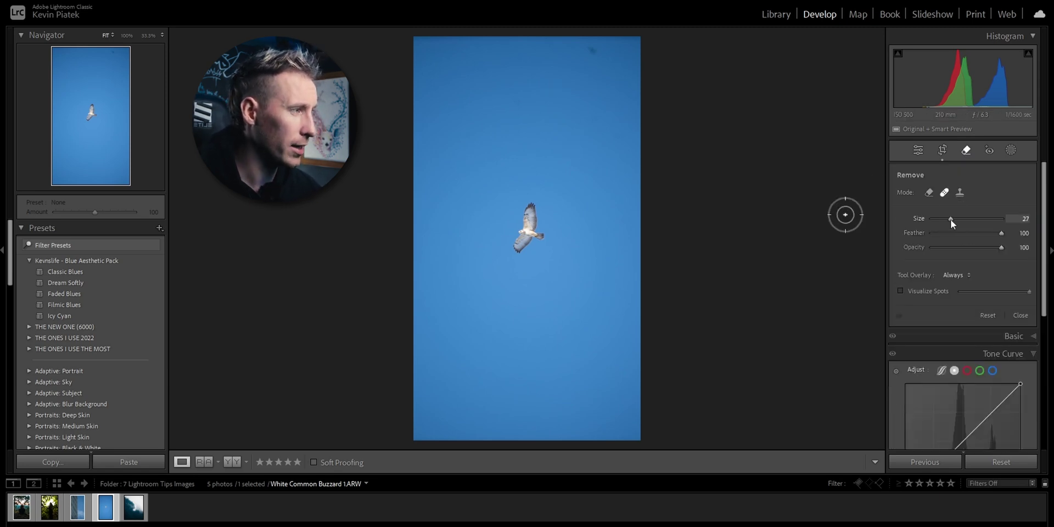
click(592, 51)
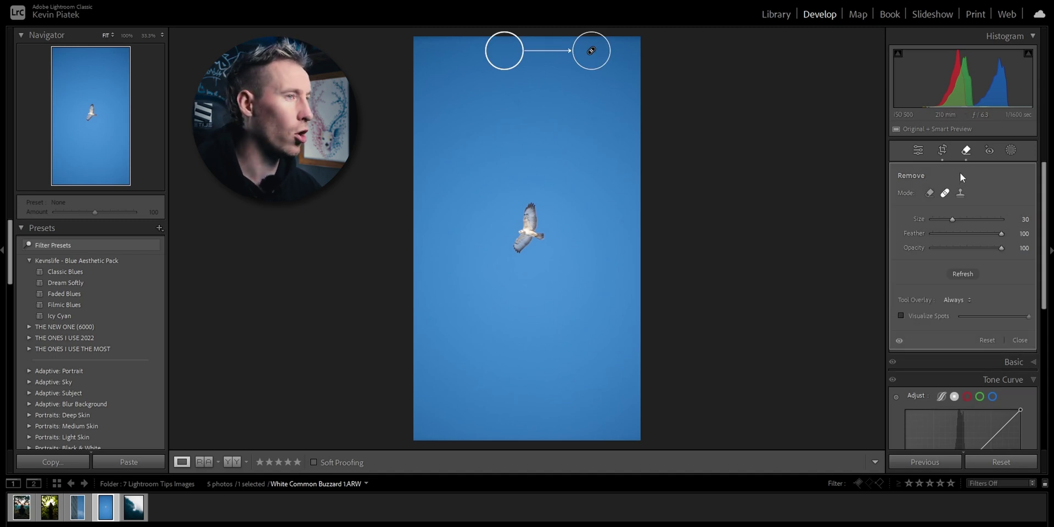
key(q)
click(966, 150)
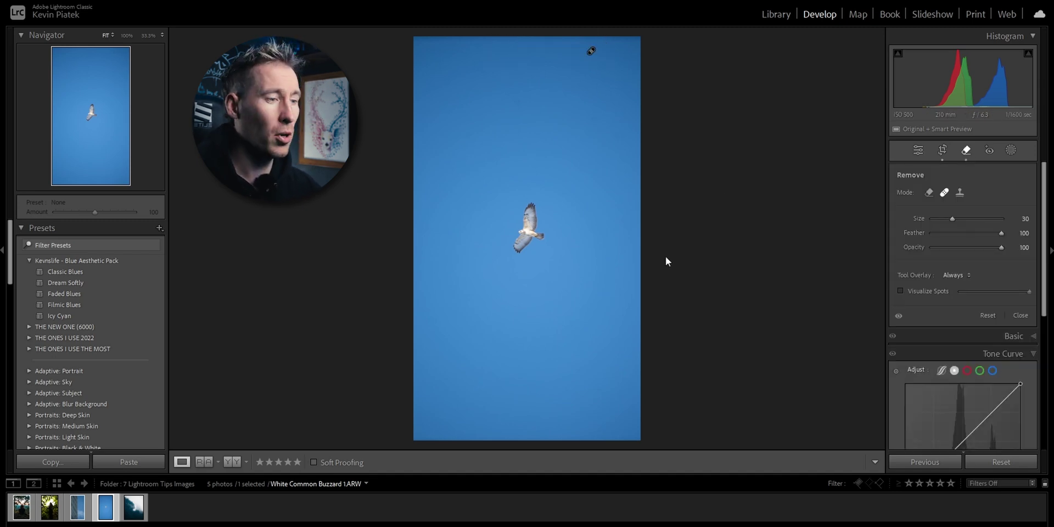
key(q)
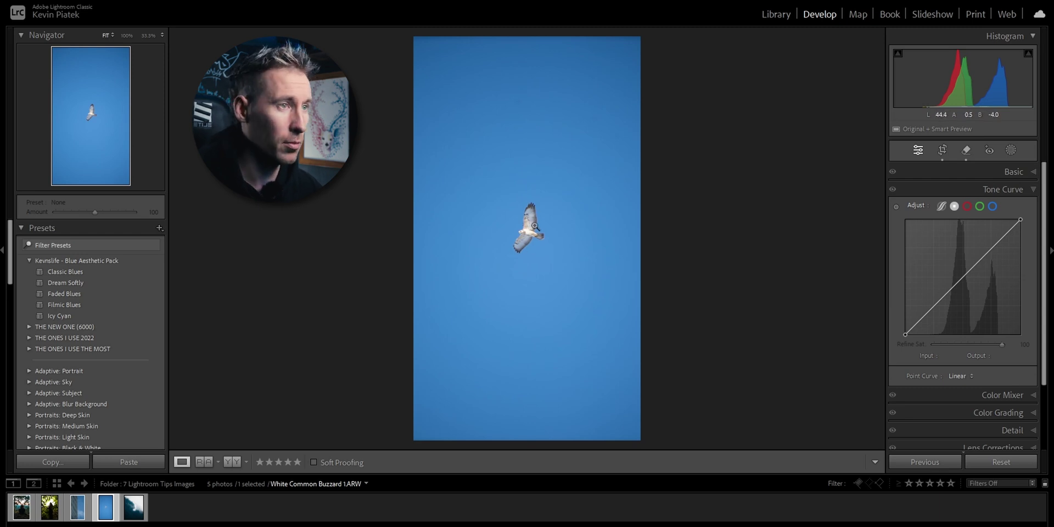
click(966, 150)
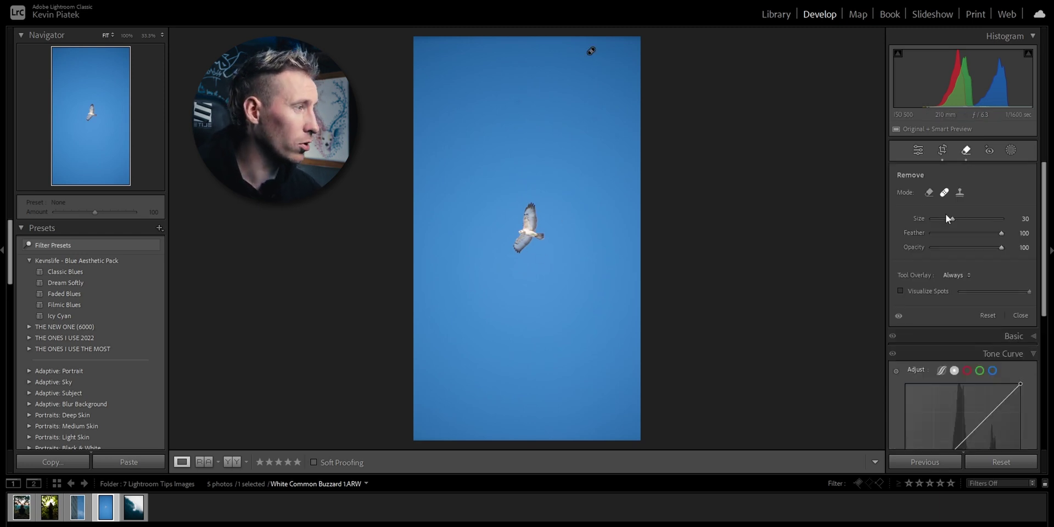
Use Visualize Spots to find and heal the sky specks, then turn it off and exit Remove.
click(900, 289)
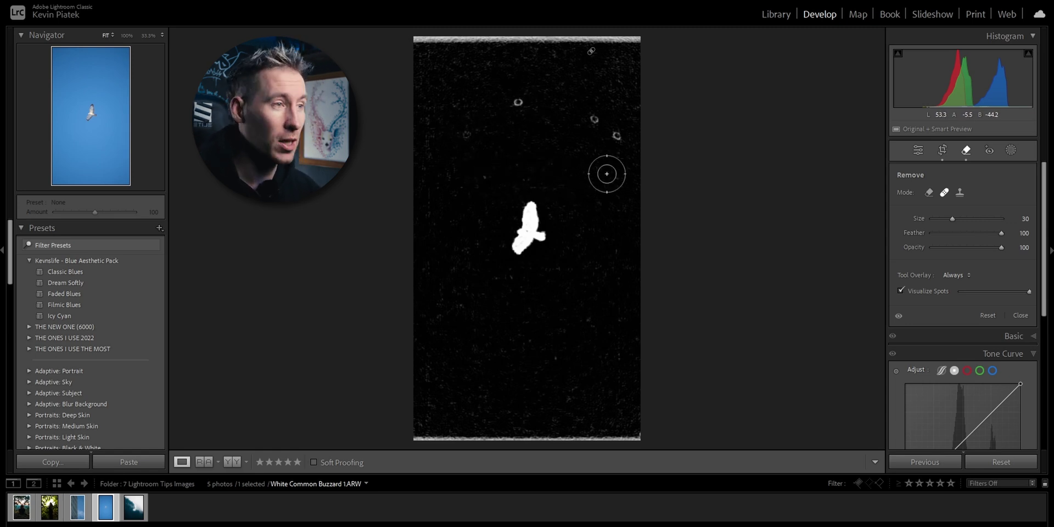
scroll(616, 135, down, 4)
click(616, 134)
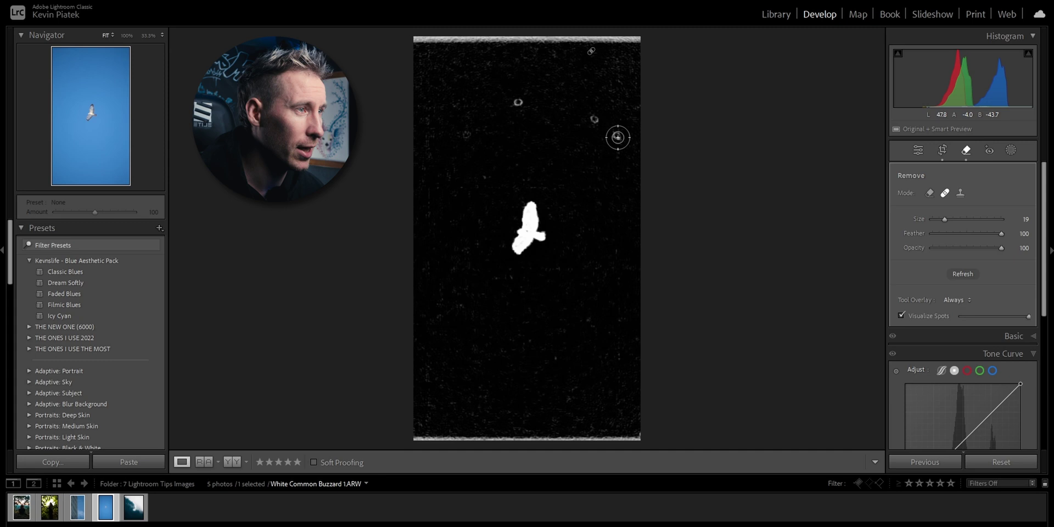
click(517, 102)
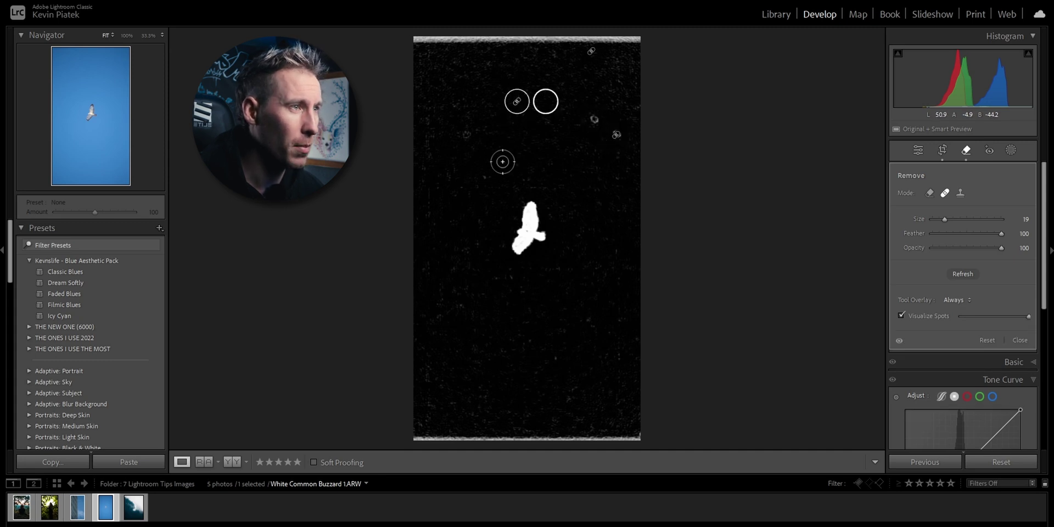
scroll(596, 121, down, 2)
click(457, 304)
mouse_move(1028, 316)
mouse_down()
mouse_move(967, 315)
mouse_move(1030, 314)
mouse_up()
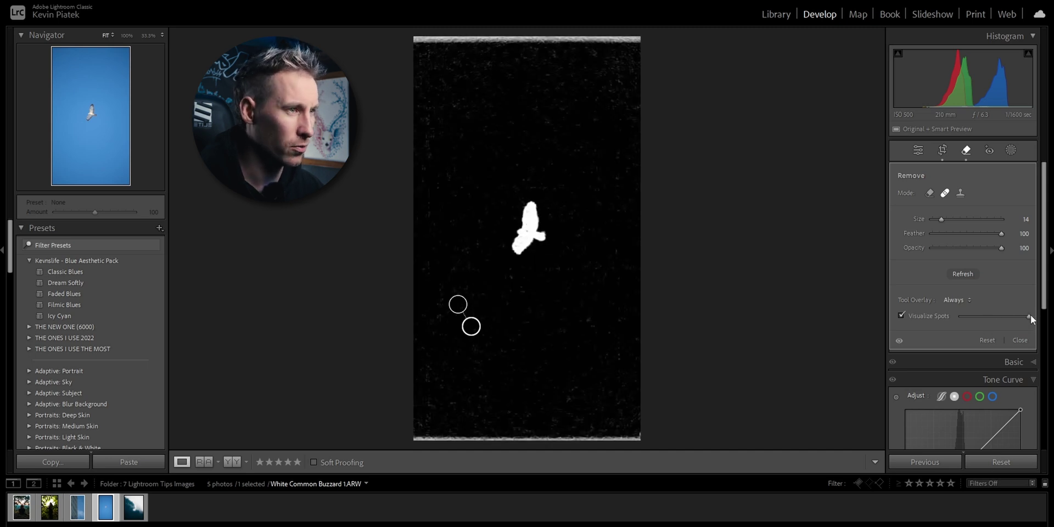
click(903, 314)
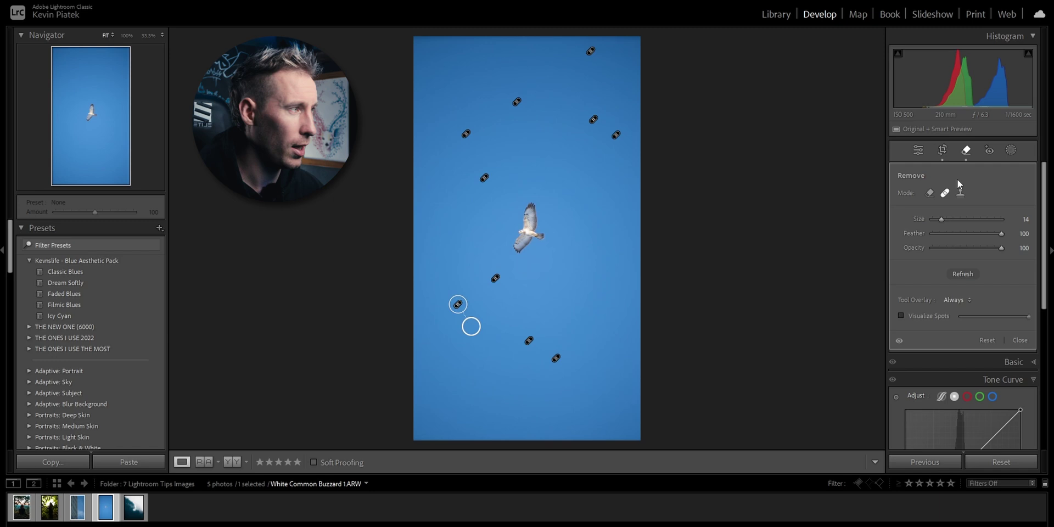
click(966, 151)
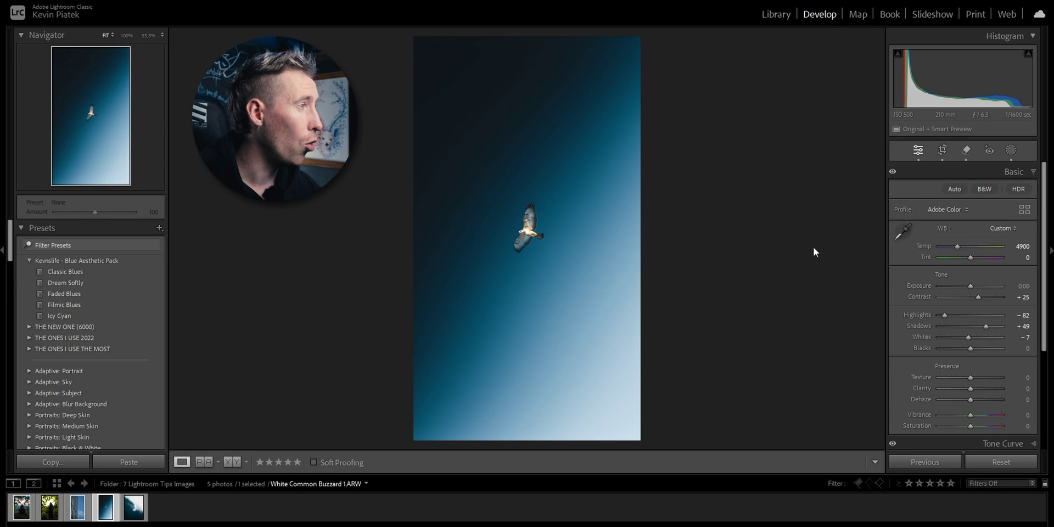
Collapse the Histogram panel to free up space for the adjustment panels.
click(1032, 37)
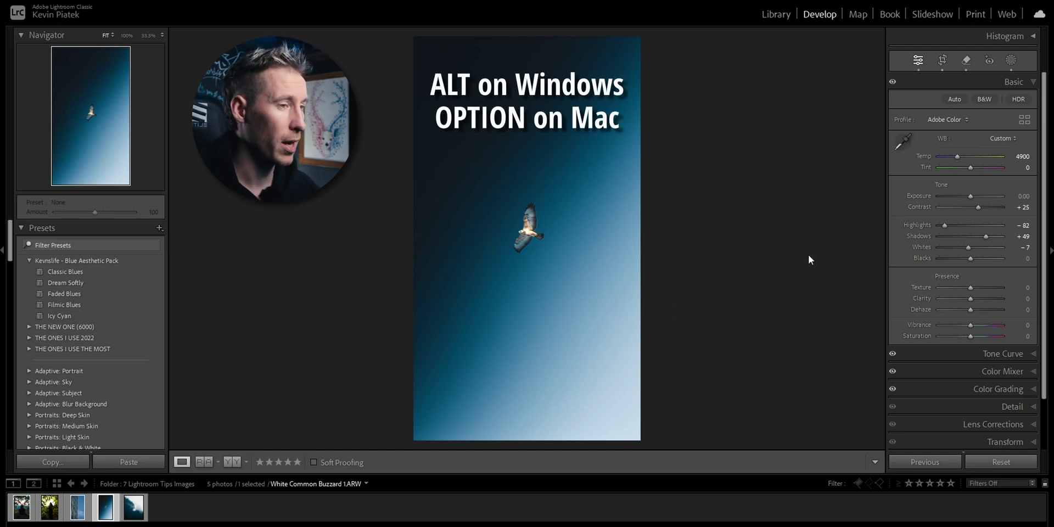
Preview highlight clipping on Exposure, reset it, then Alt-drag Exposure down to -2.28 to see shadow clipping.
key(alt)
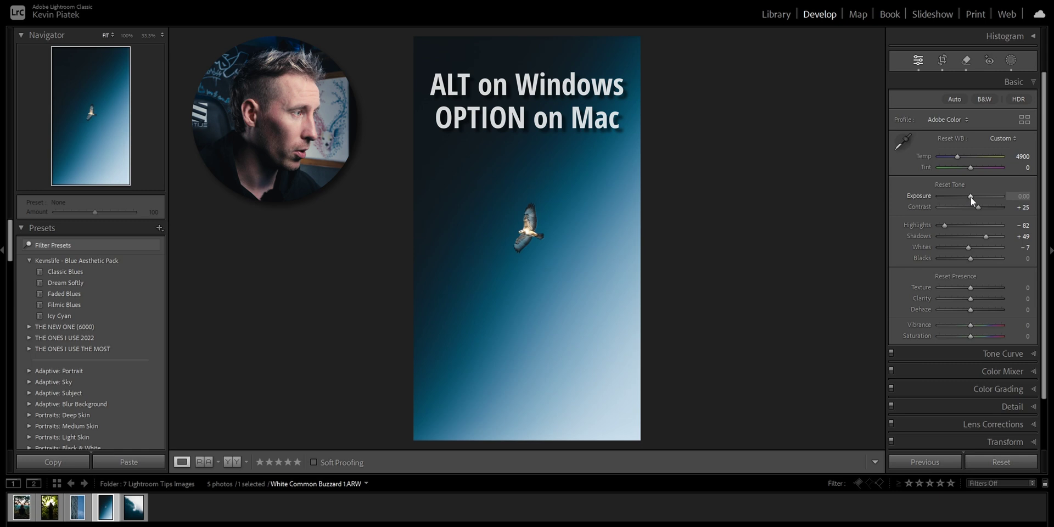
drag(970, 197, 986, 200)
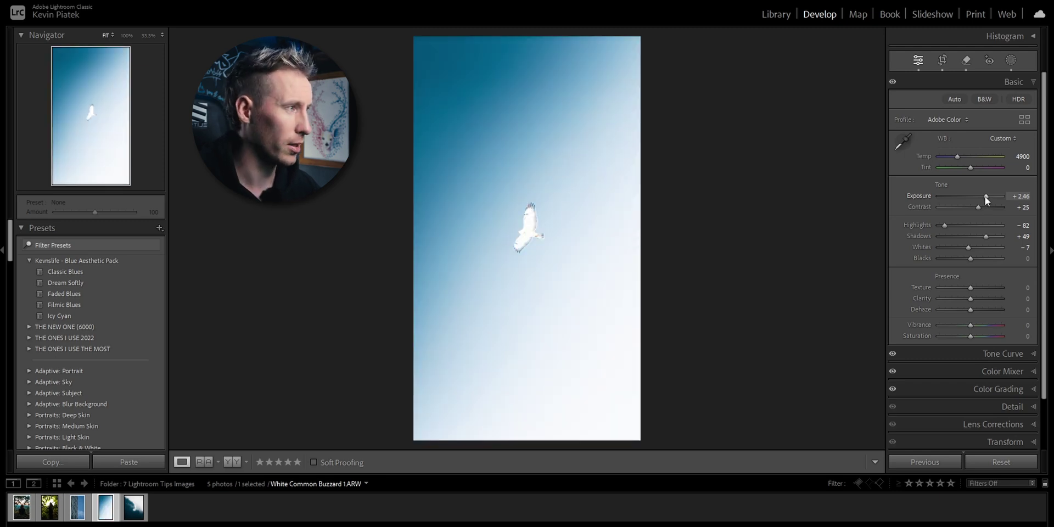
drag(984, 197, 970, 196)
double_click(969, 195)
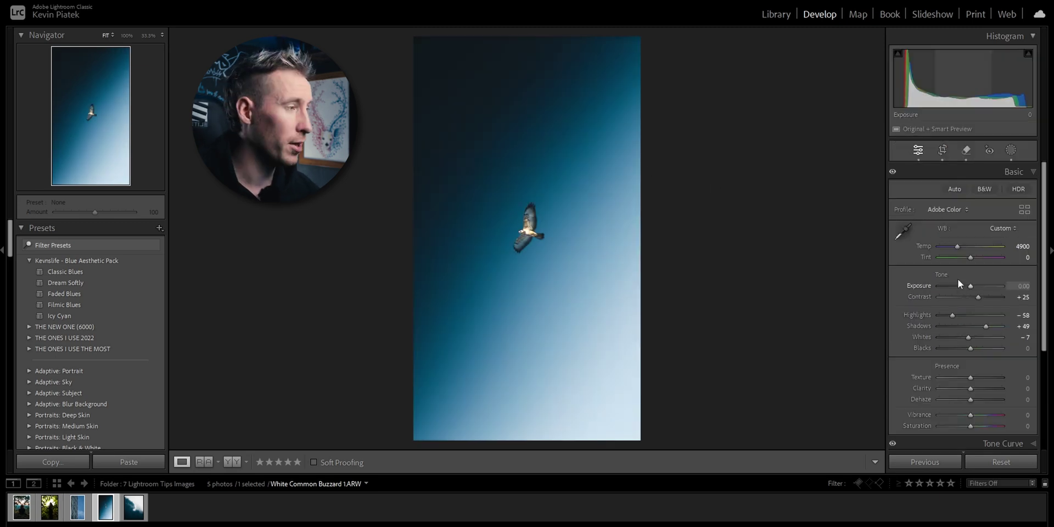
key(alt)
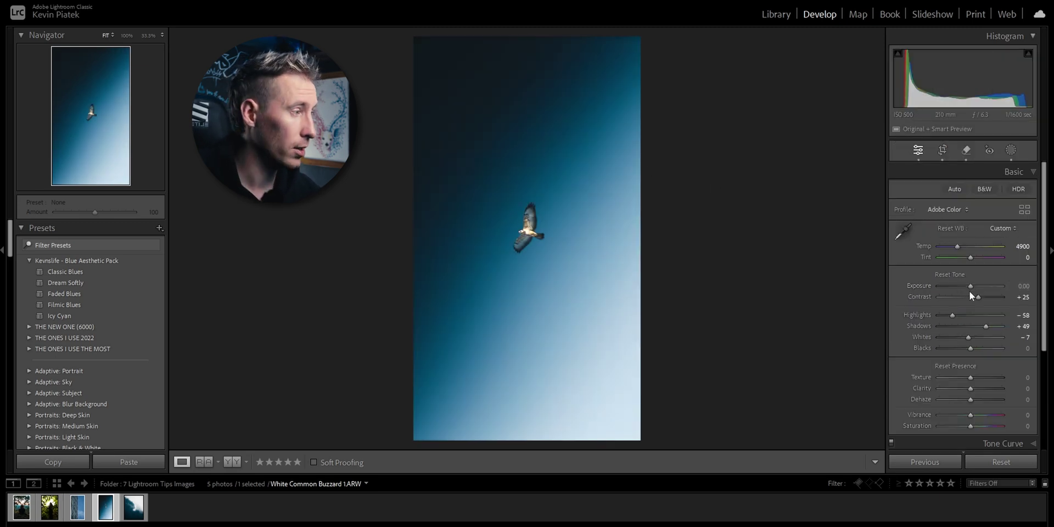
mouse_move(971, 287)
mouse_down()
mouse_move(939, 288)
mouse_move(956, 285)
mouse_up()
Reset Exposure to 0.00 and pull the Tone Curve's black point down to 0,0.
double_click(928, 285)
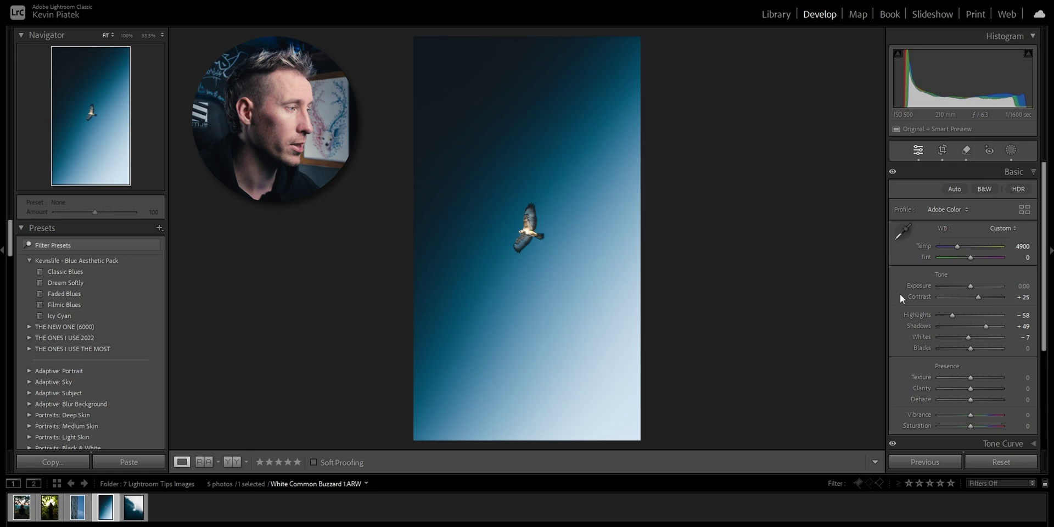
click(1030, 176)
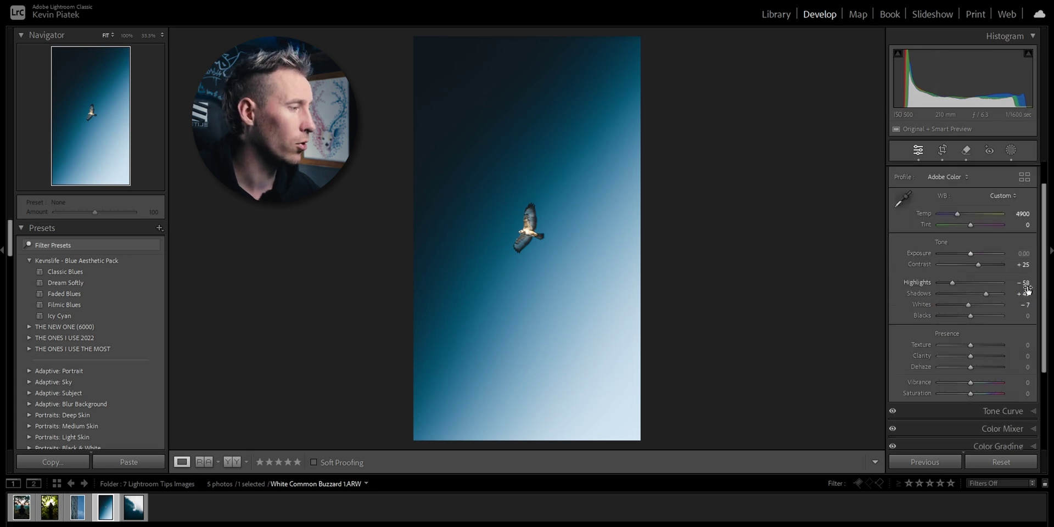
click(1010, 357)
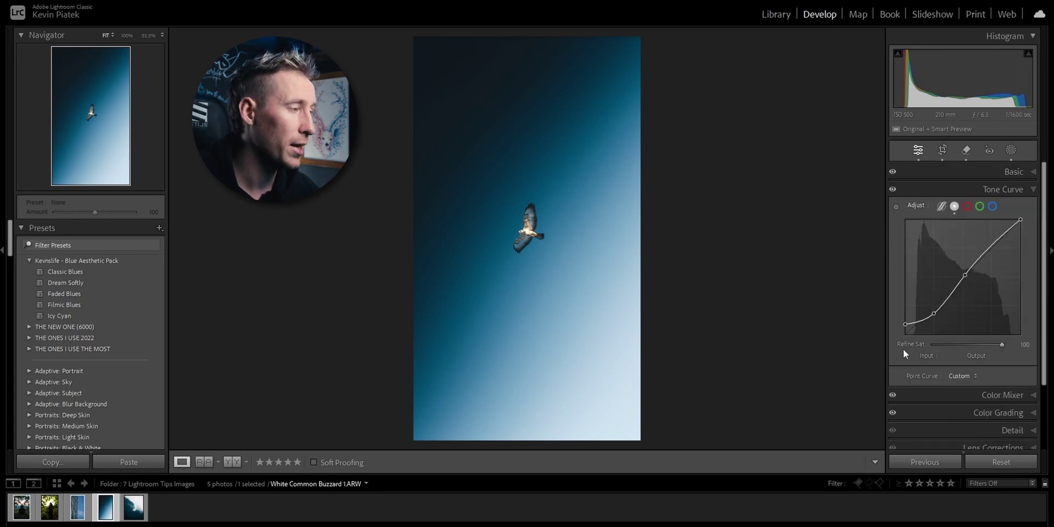
drag(905, 324, 904, 336)
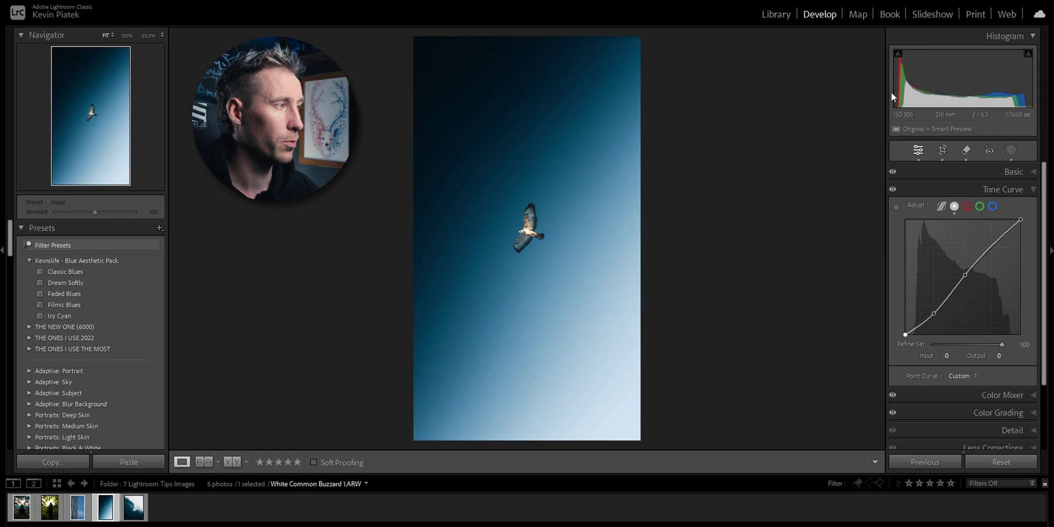
Lower Blacks to -77 in the Basic panel while watching the Alt clipping preview.
click(1034, 173)
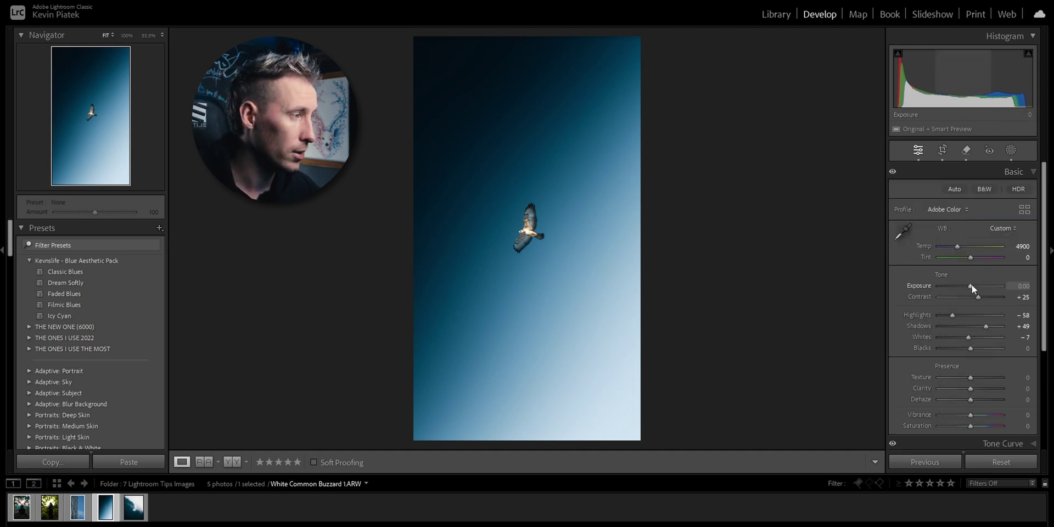
key(alt)
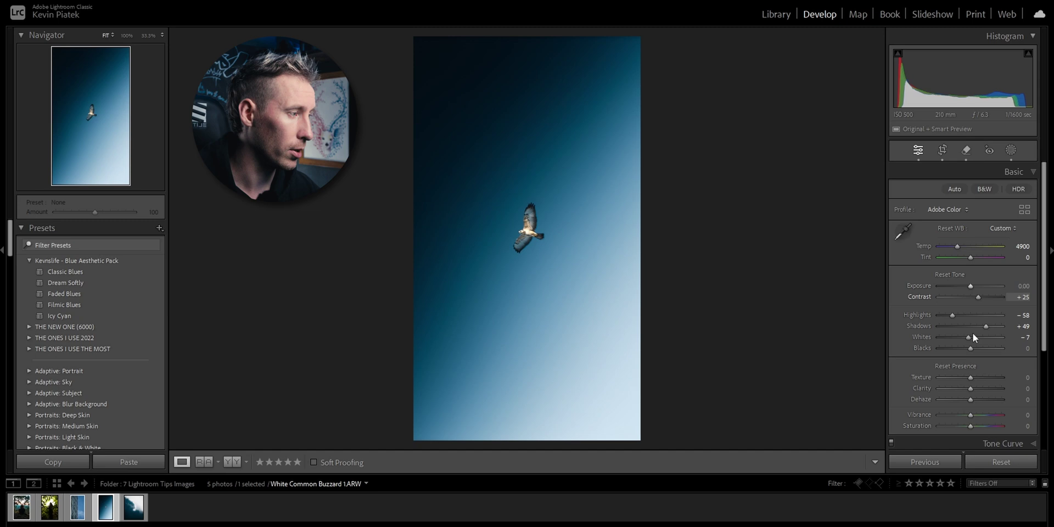
mouse_move(971, 349)
mouse_down()
mouse_move(934, 350)
mouse_move(953, 348)
mouse_up()
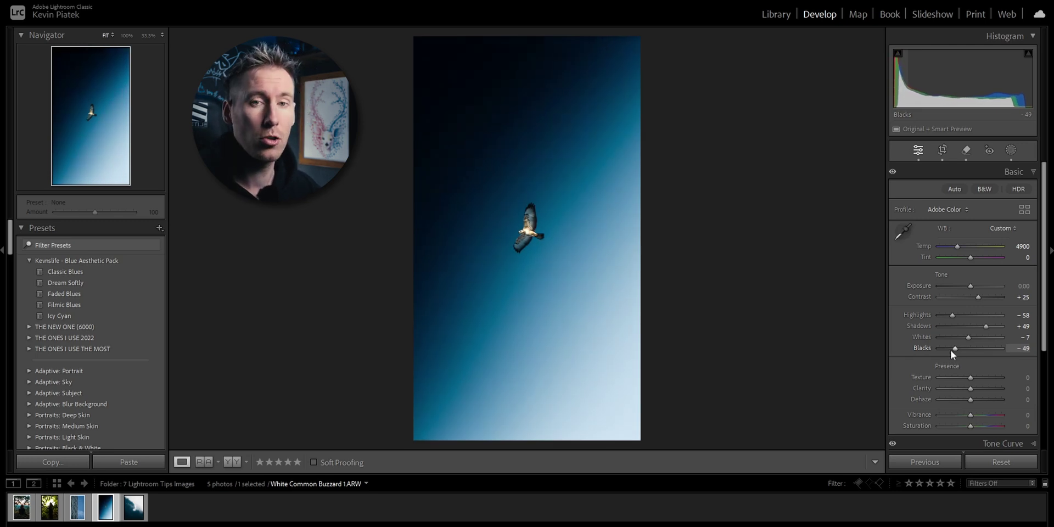
drag(950, 350, 946, 350)
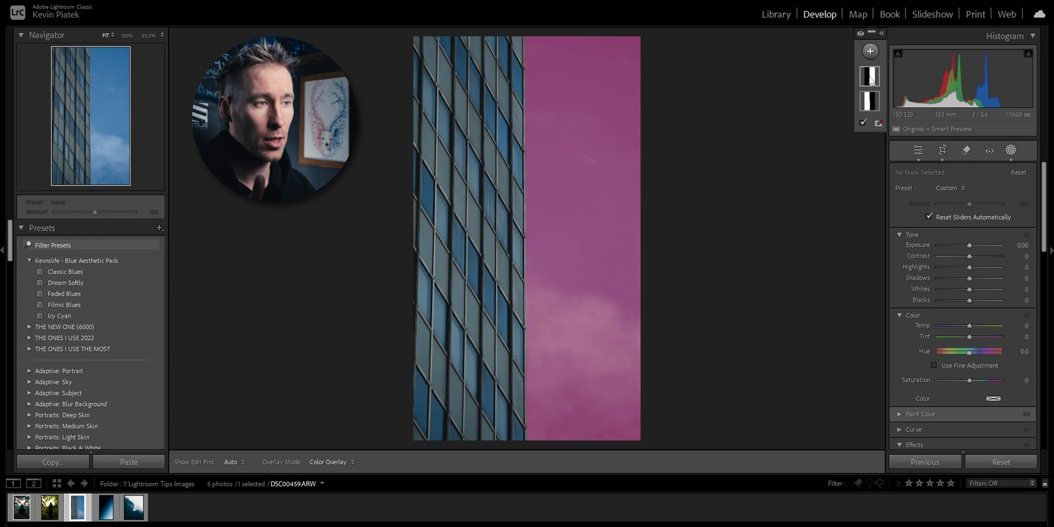
Intersect Mask 1 with a linear gradient over the building and darken its exposure.
right_click(875, 107)
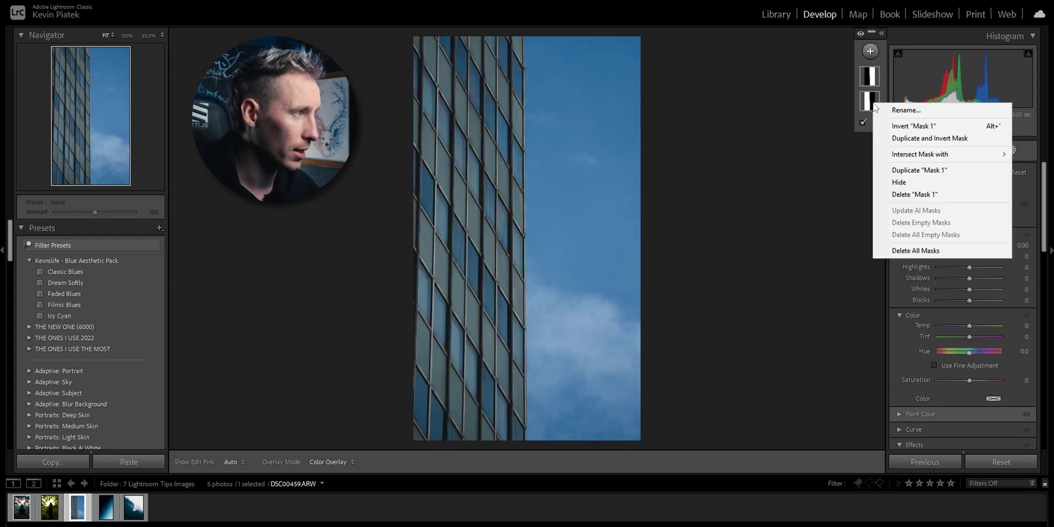
mouse_move(916, 160)
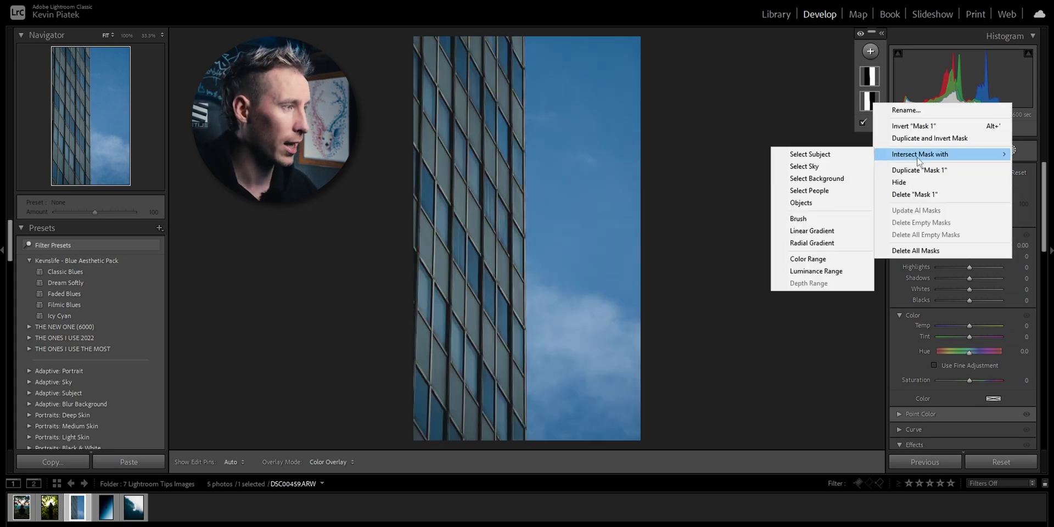
click(815, 235)
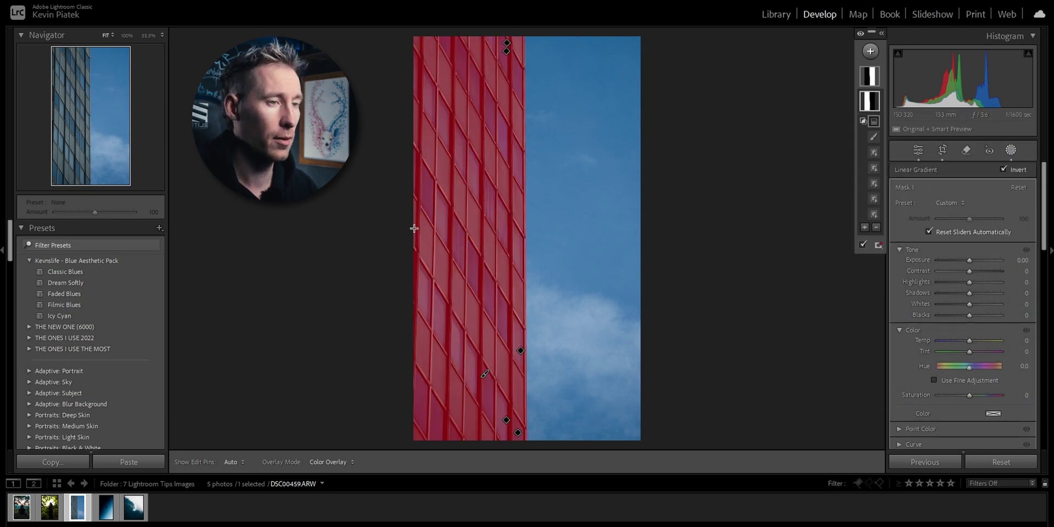
drag(414, 229, 524, 230)
drag(969, 259, 951, 259)
Intersect the inverted sky mask with a linear gradient fading across the sky, Exposure -0.70.
mouse_move(866, 78)
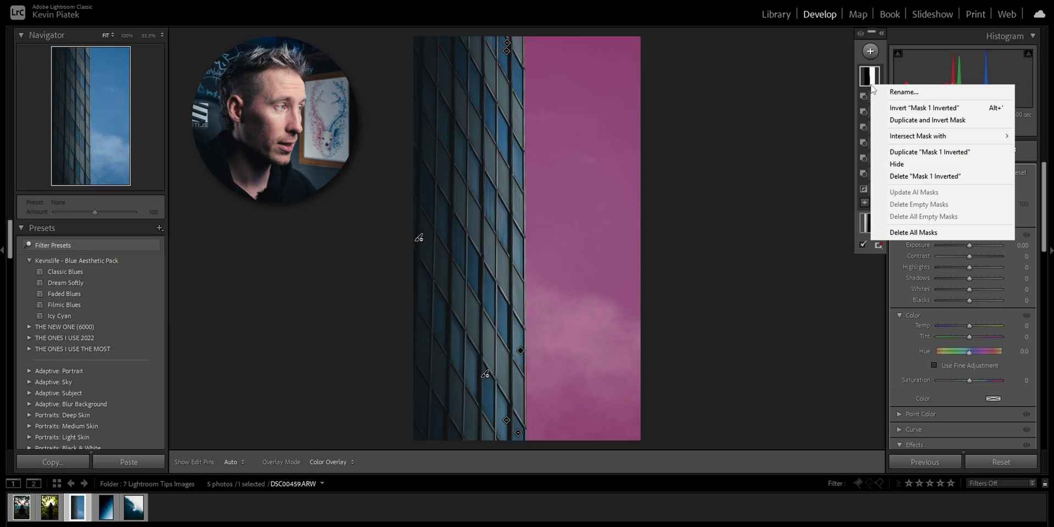
right_click(868, 82)
mouse_move(903, 142)
click(845, 213)
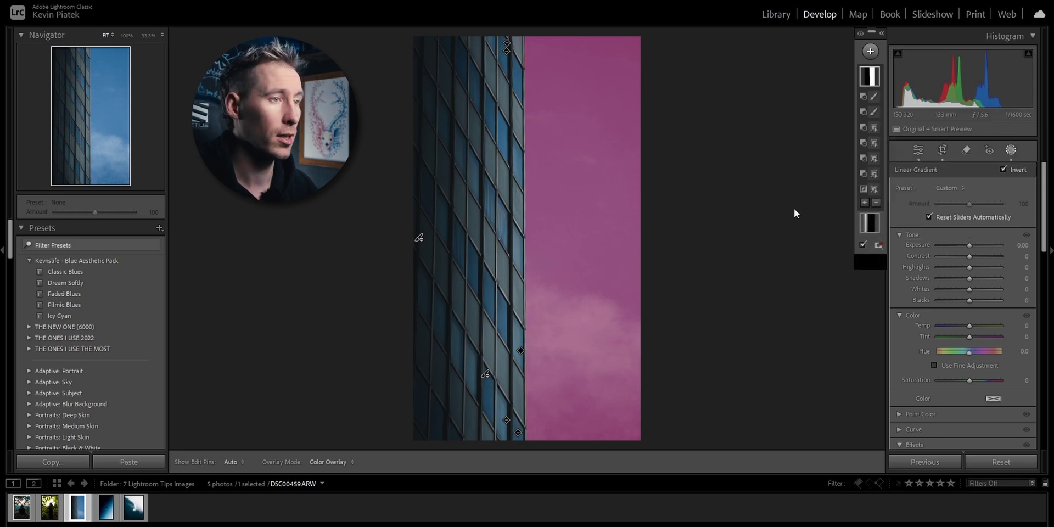
drag(606, 206, 569, 212)
drag(971, 260, 943, 260)
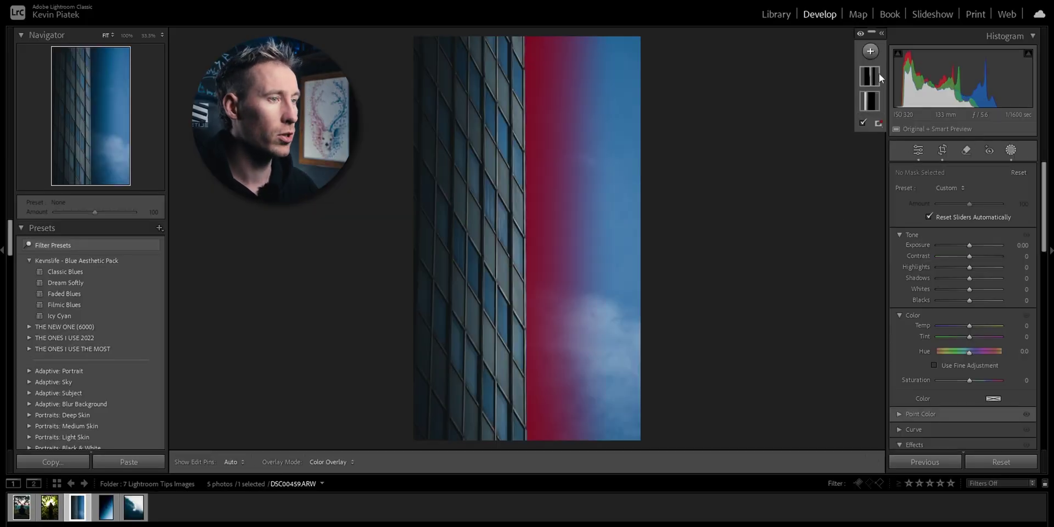
Add a new linear gradient mask on the sky, nudged right, and raise global Whites to +30.
click(870, 52)
click(875, 169)
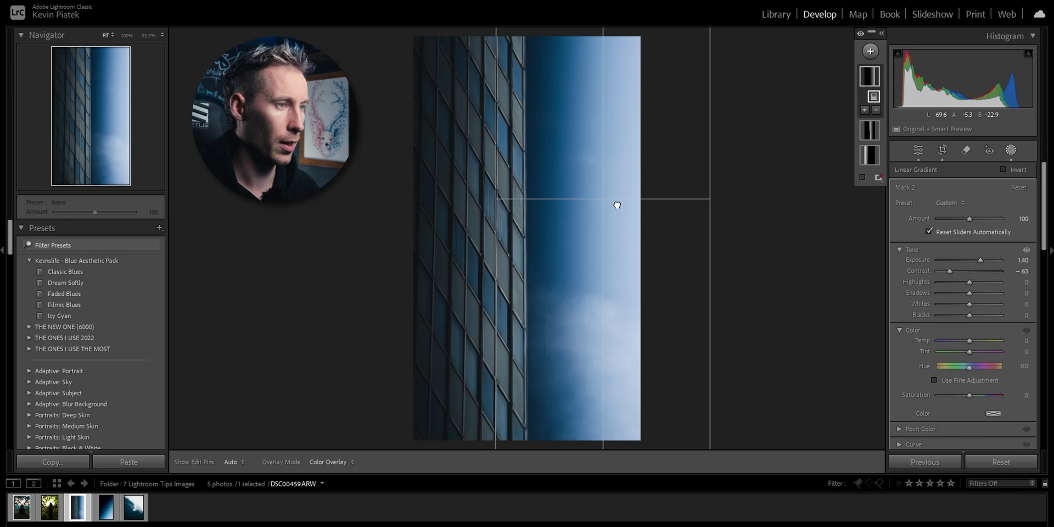
drag(604, 201, 623, 204)
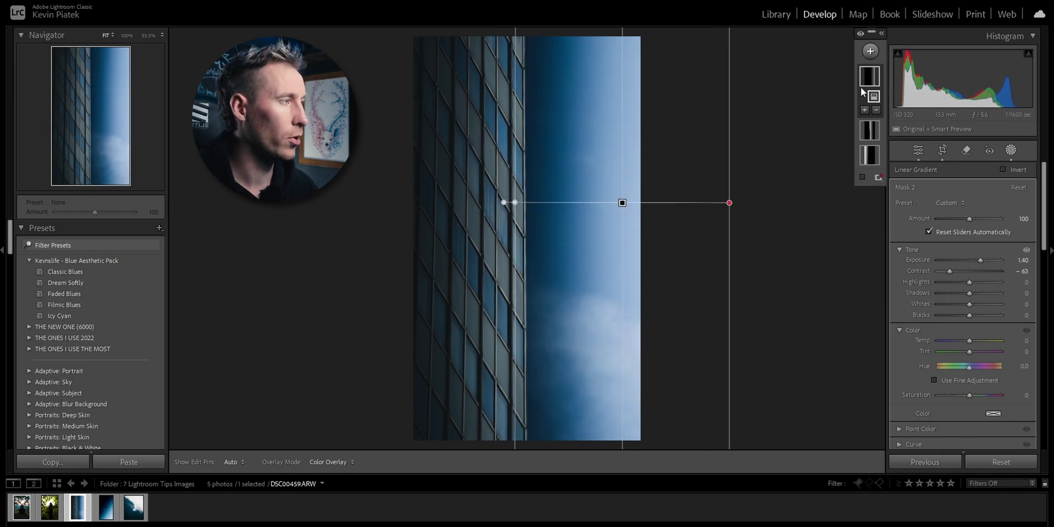
click(1010, 149)
drag(971, 337, 980, 337)
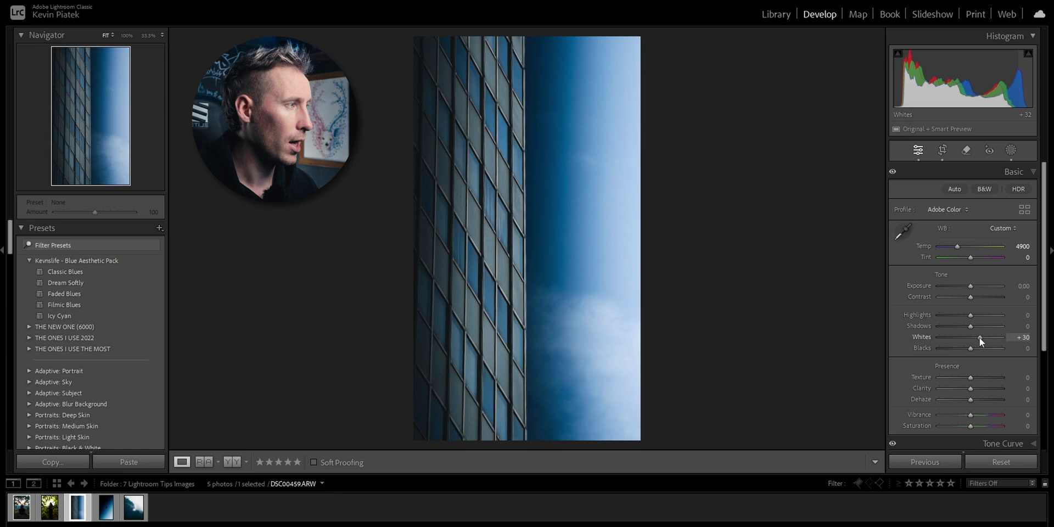
Set the second gradient mask's Exposure to 0.35.
click(1011, 151)
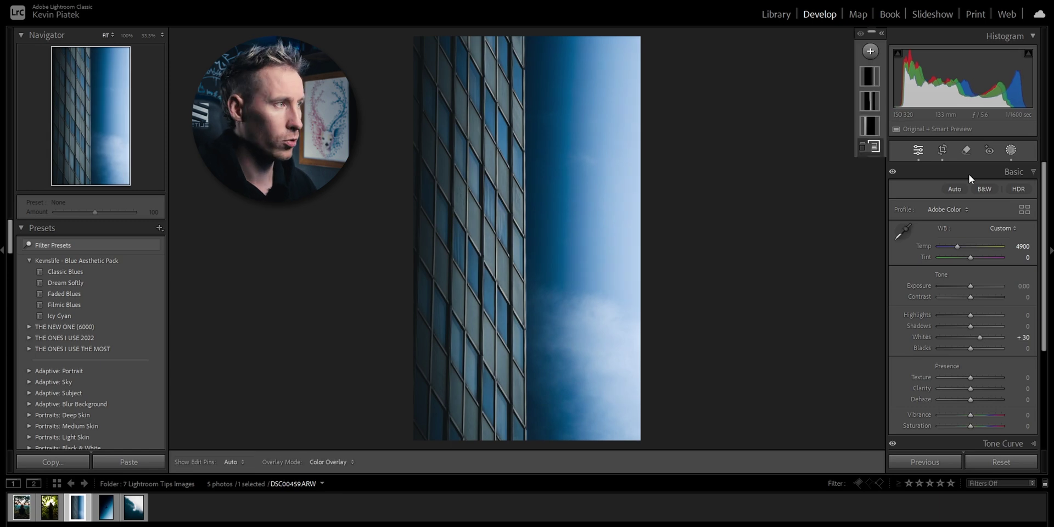
click(874, 84)
drag(981, 261, 973, 262)
click(1012, 151)
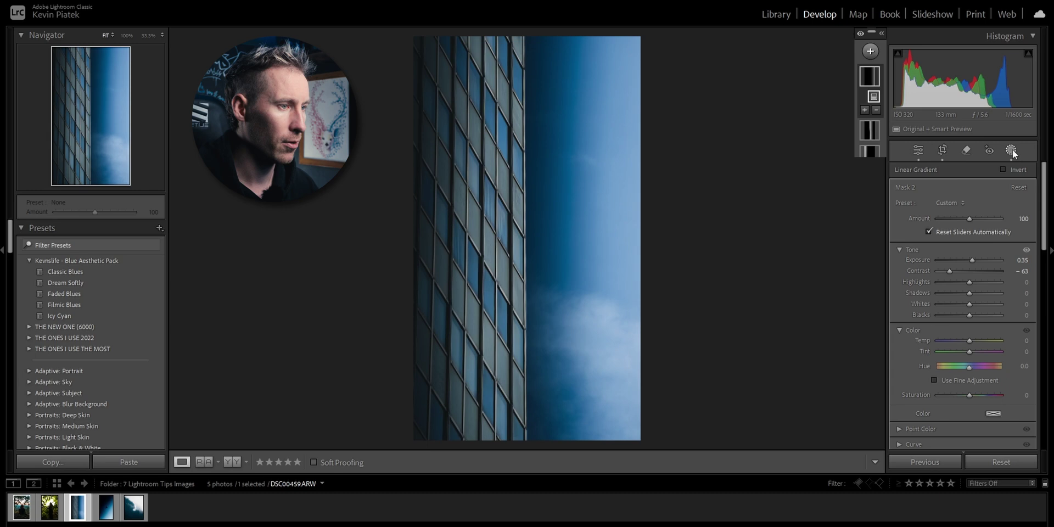
Compare before/after, then step through the Library and open the white cornflower photo DSC07025.ARW.
key(backslash)
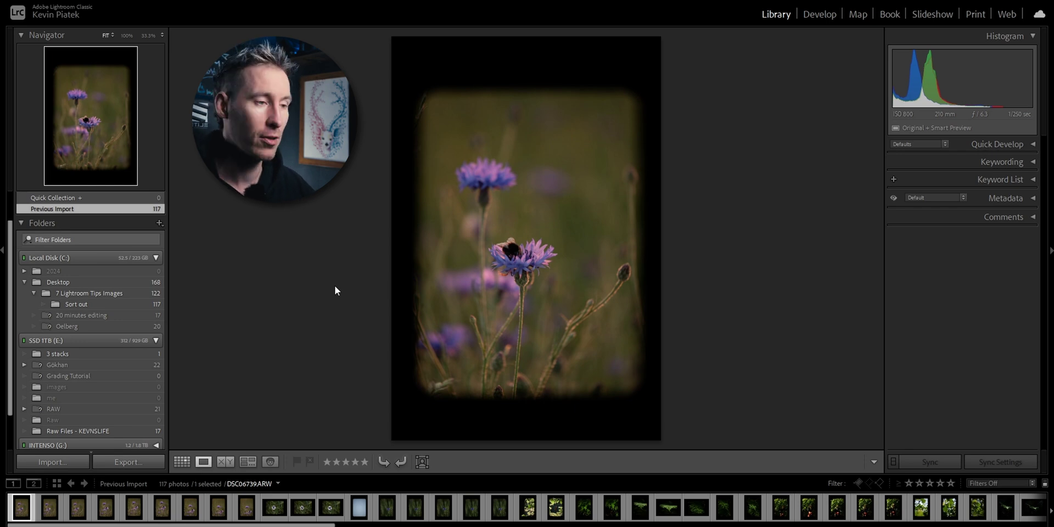
key(Right)
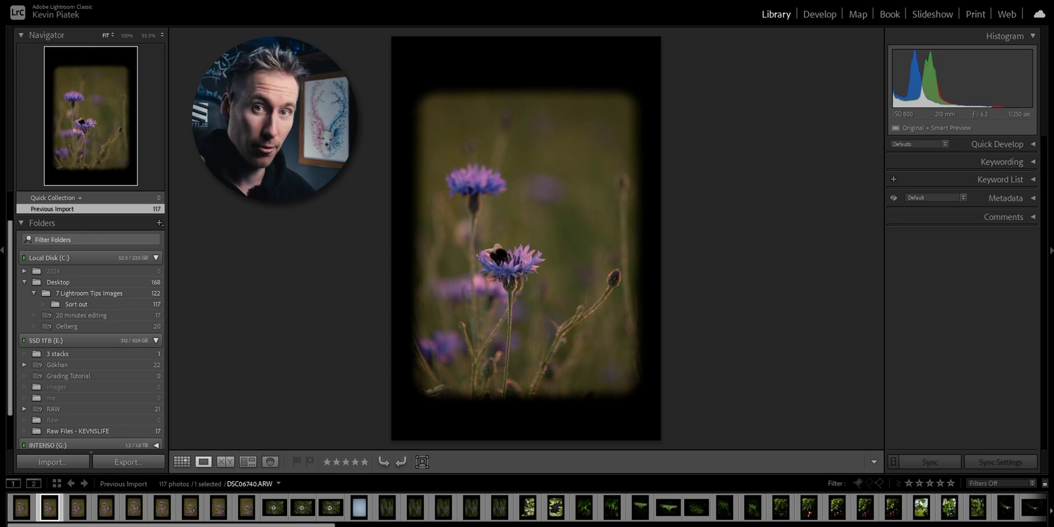
click(302, 507)
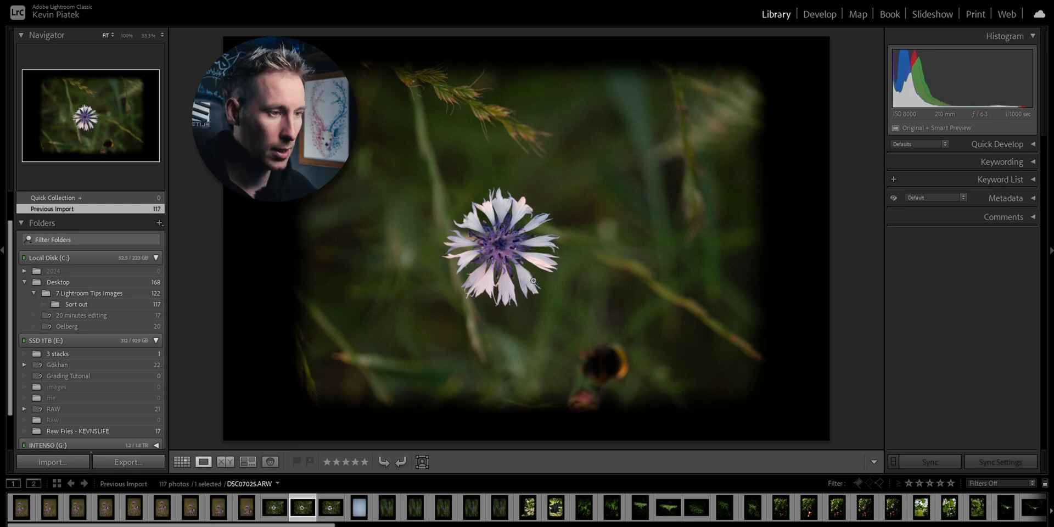
Rate the cornflower and hanging dead-leaves photos five stars.
key(5)
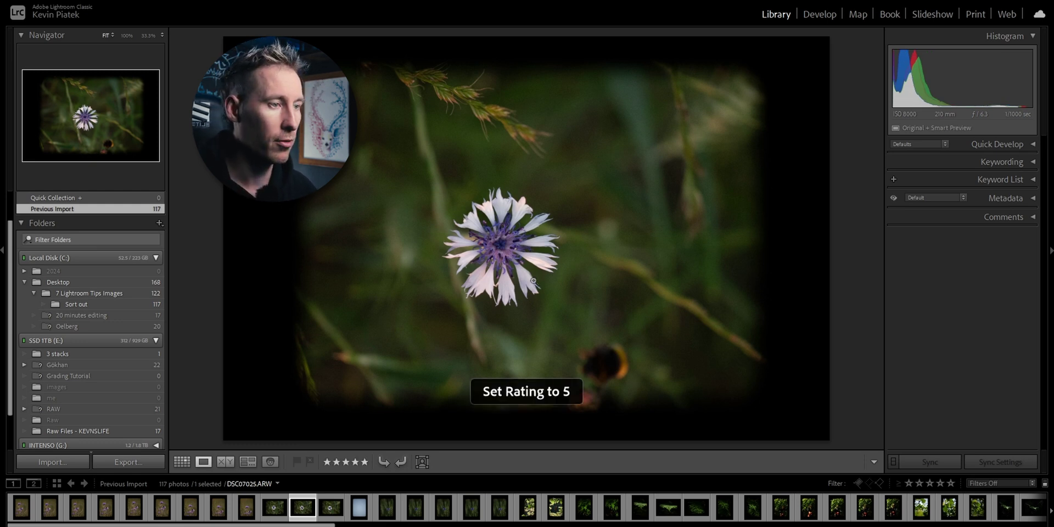
click(359, 508)
click(528, 507)
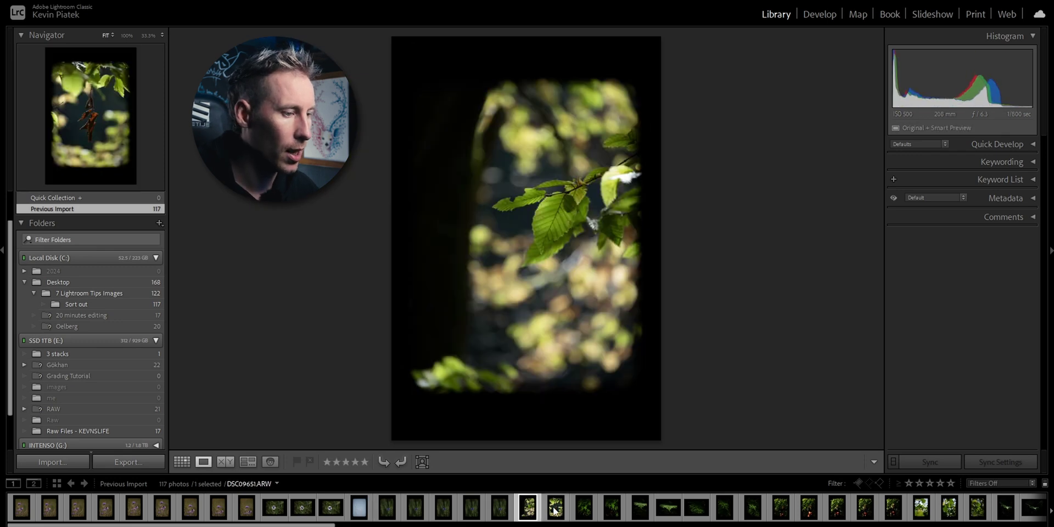
click(556, 510)
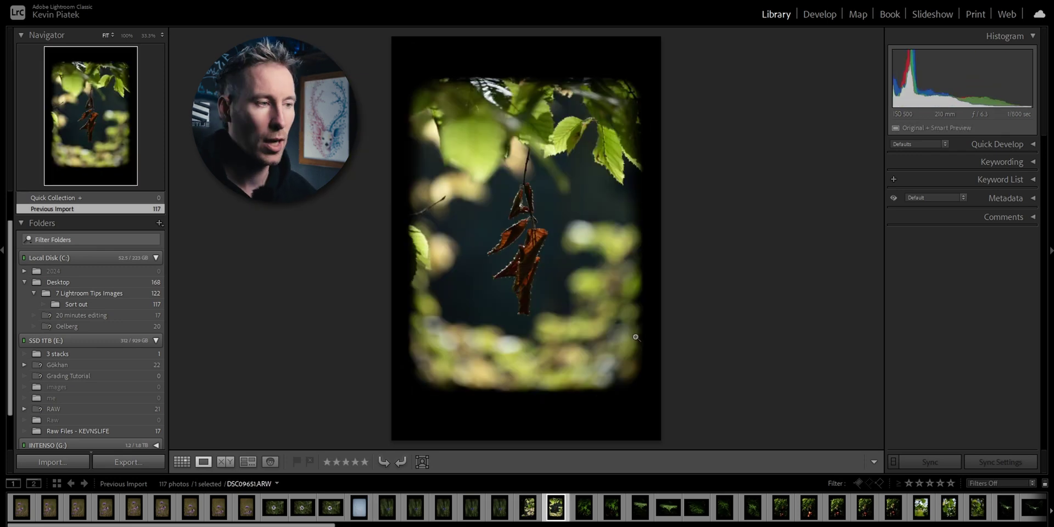
key(5)
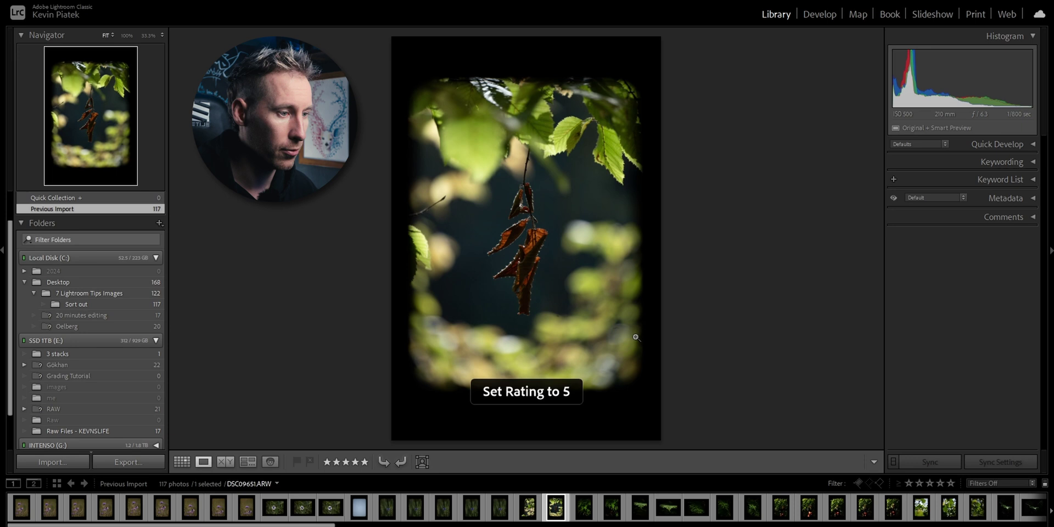
Flag the fern and floating leaf photos as picks.
key(Right)
key(Right)
key(Right)
key(Right)
key(Right)
key(Right)
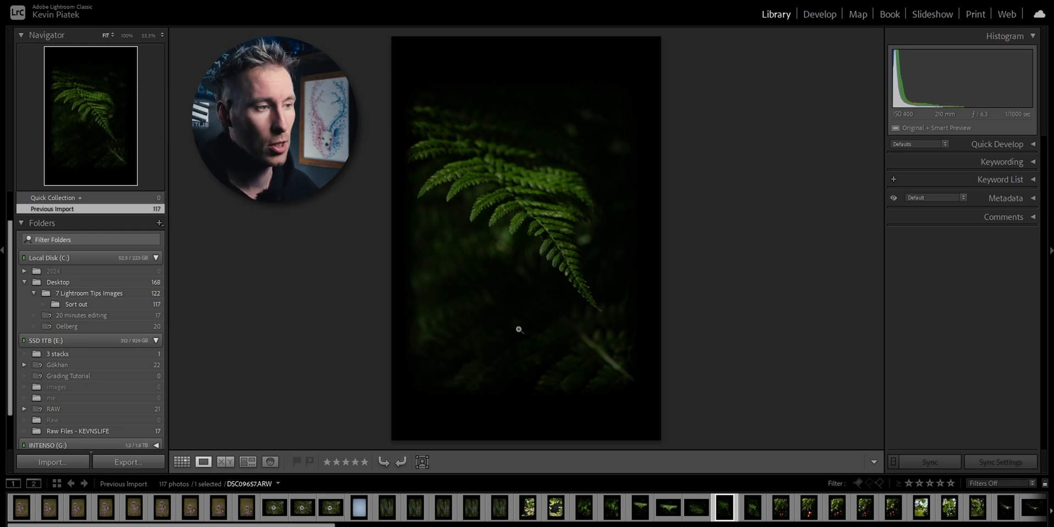
key(p)
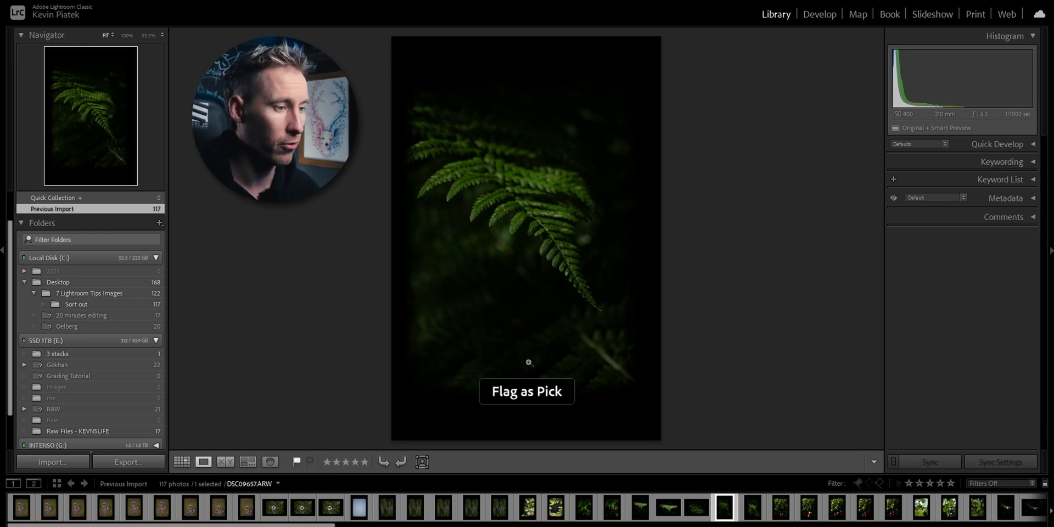
drag(322, 525, 562, 525)
click(558, 506)
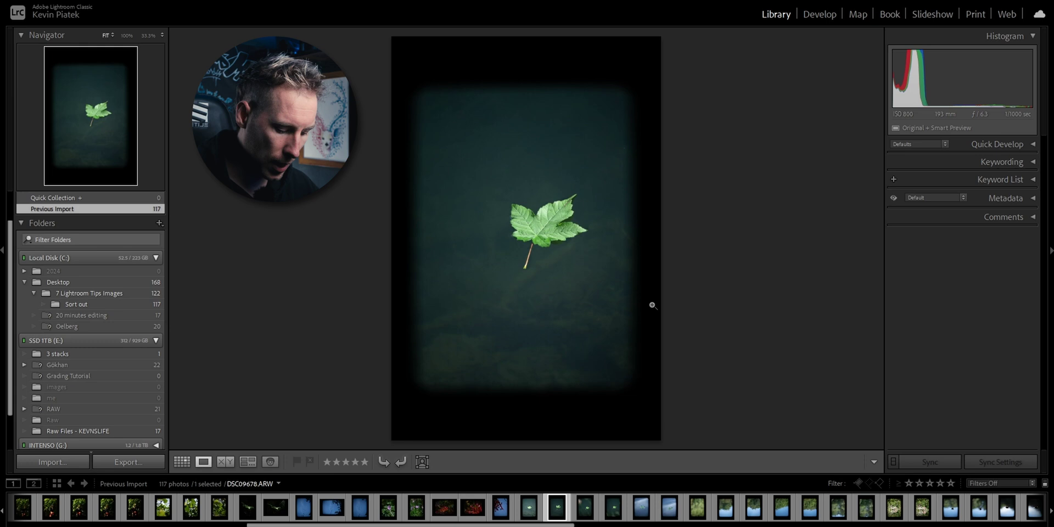
key(p)
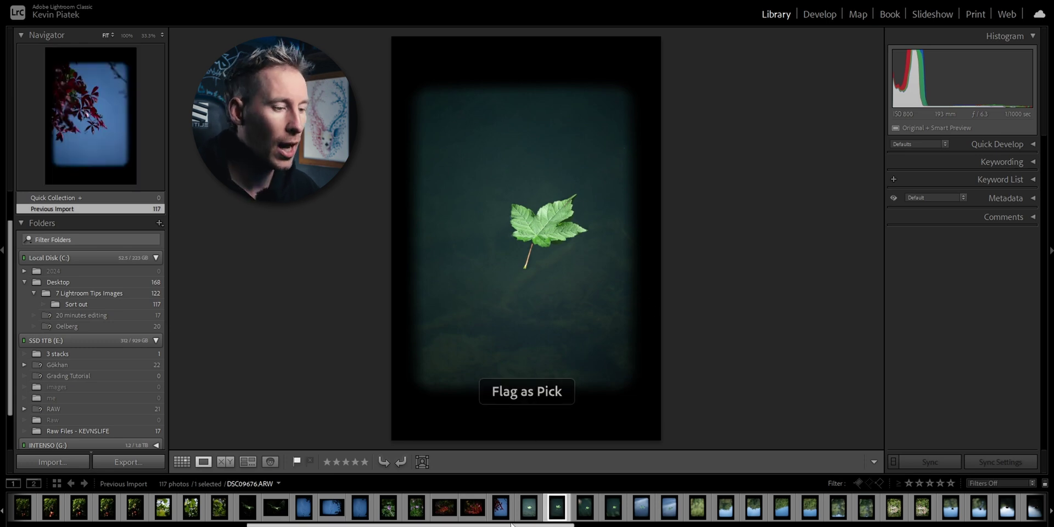
drag(511, 525, 467, 525)
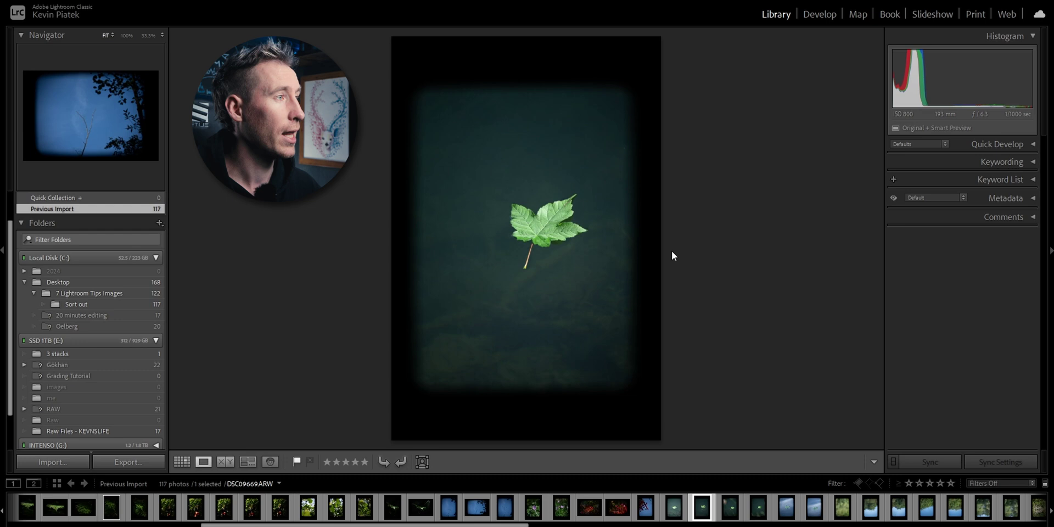
In Develop, set the filmstrip filter from Filters Off to Flagged and open the fern photo.
click(819, 16)
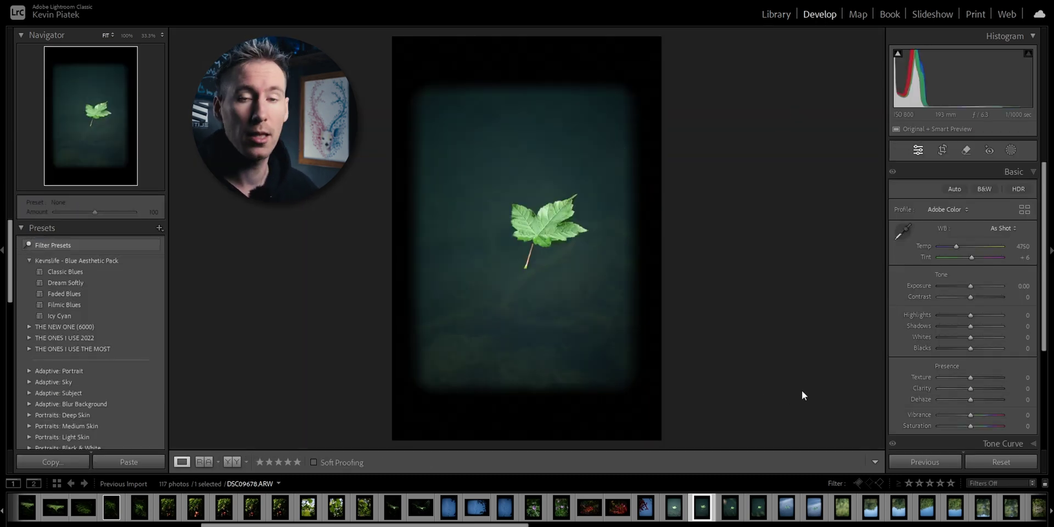
click(981, 481)
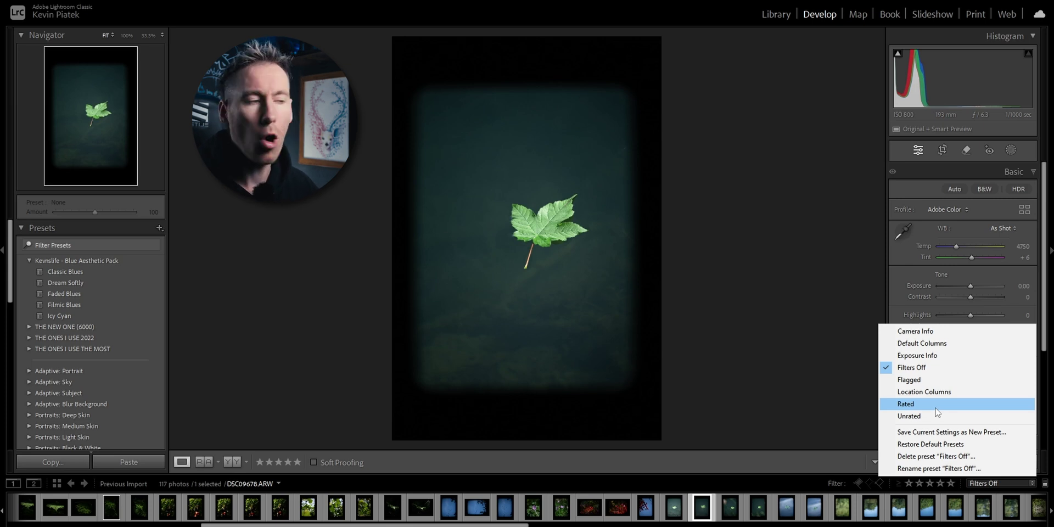
click(926, 380)
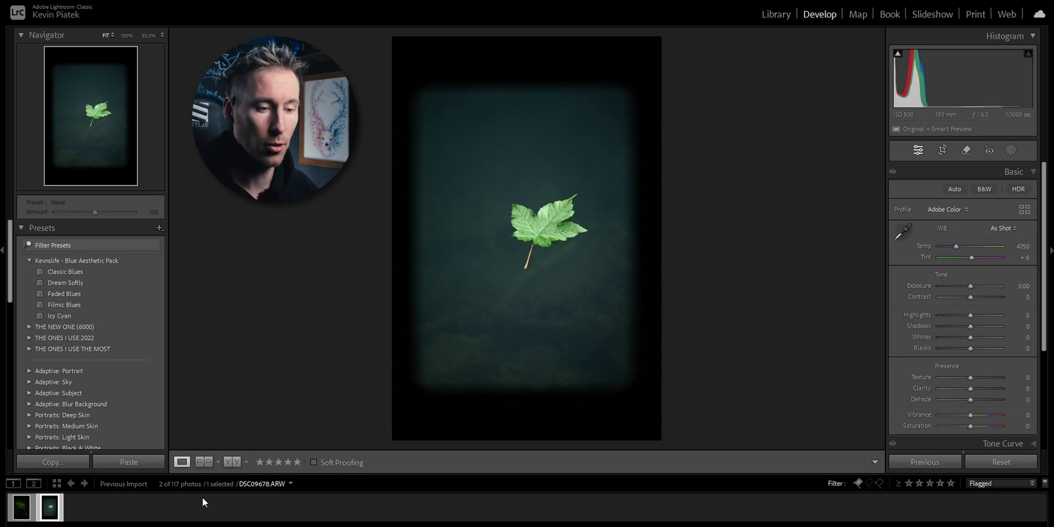
click(30, 506)
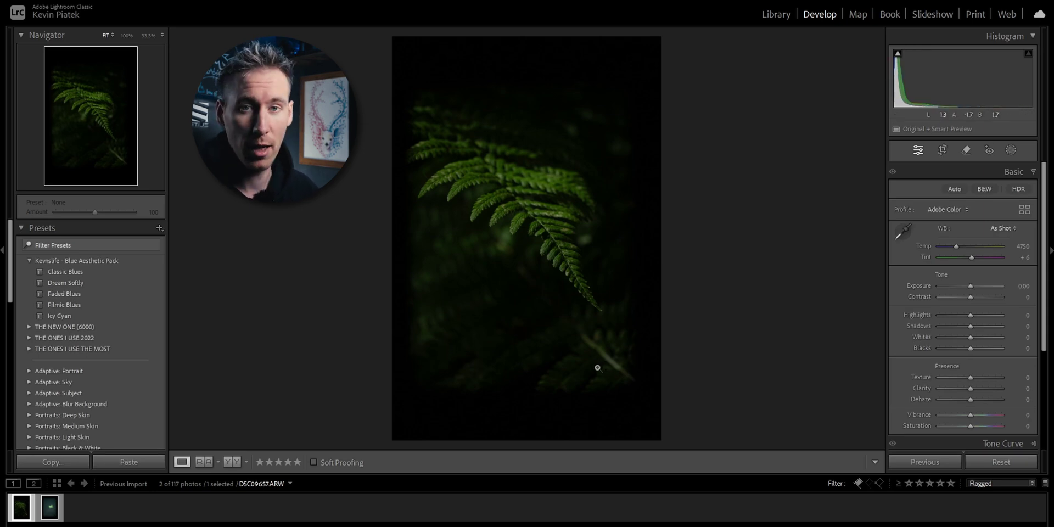
Change the filmstrip filter preset from Flagged to Rated.
click(976, 483)
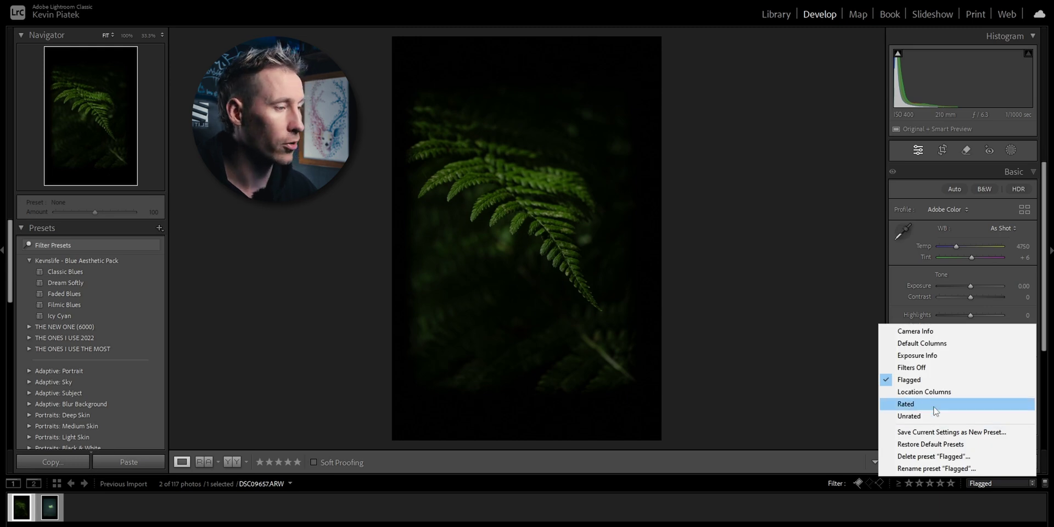
click(906, 404)
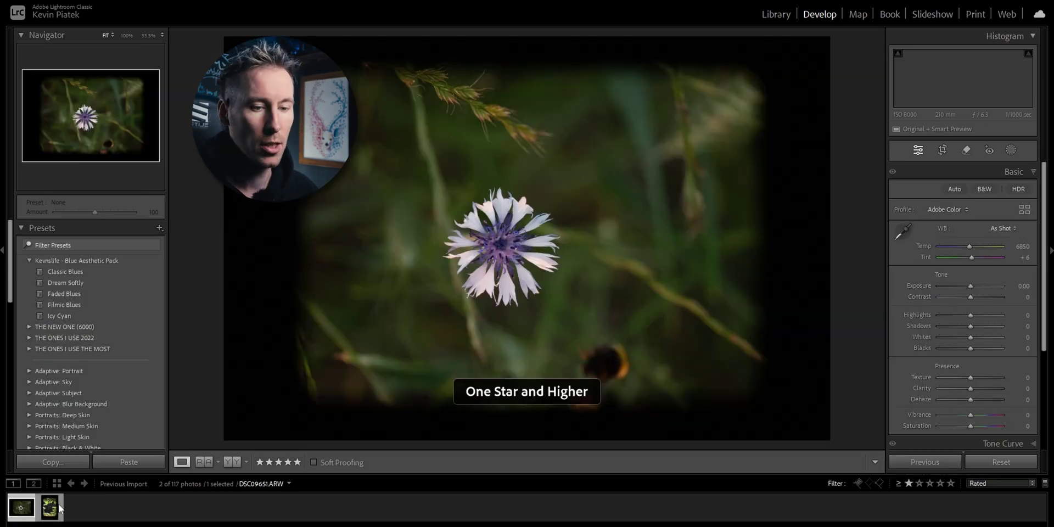